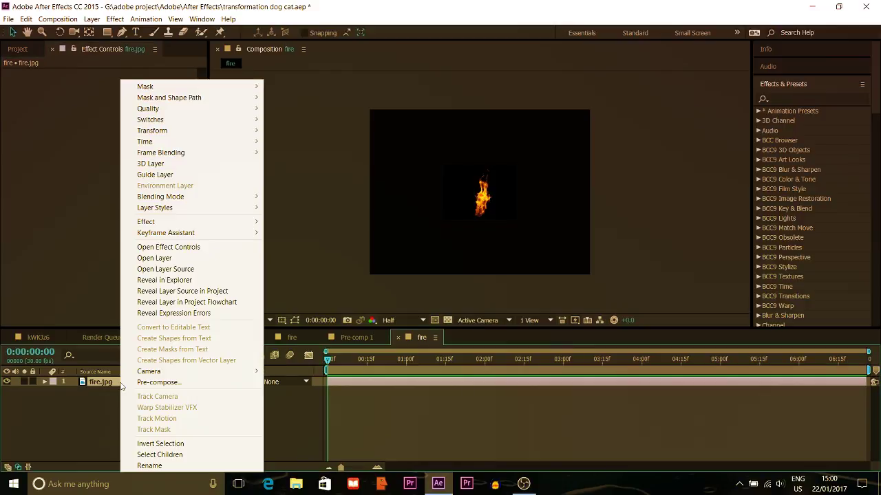
# Fit the fire.jpg layer to the composition, reduce its scale to about 185%, and preview it.
pyautogui.moveTo(178, 141)
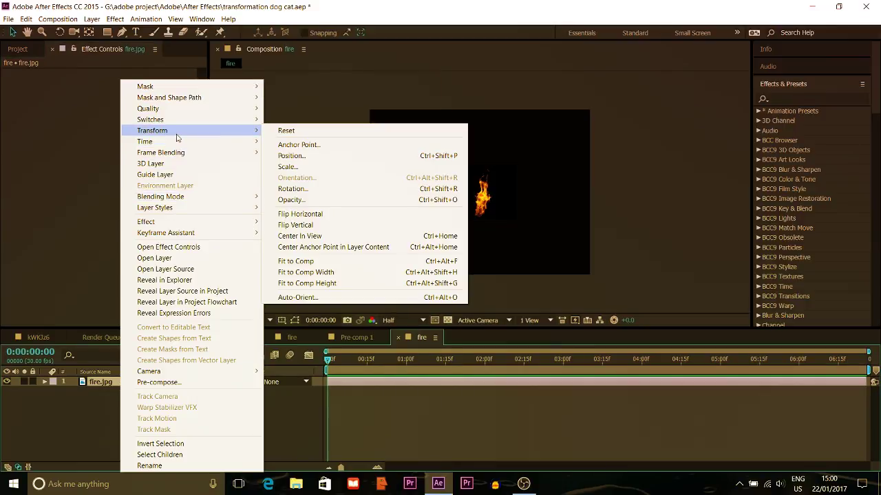
pyautogui.click(320, 261)
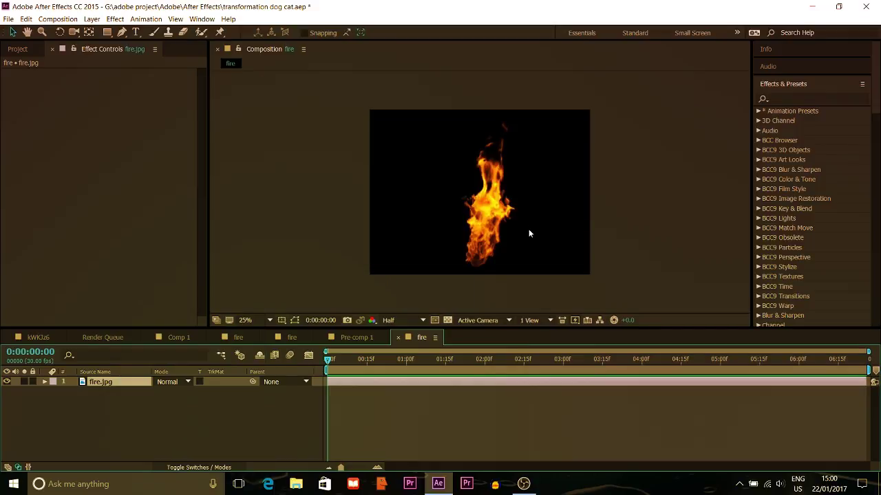
pyautogui.click(513, 197)
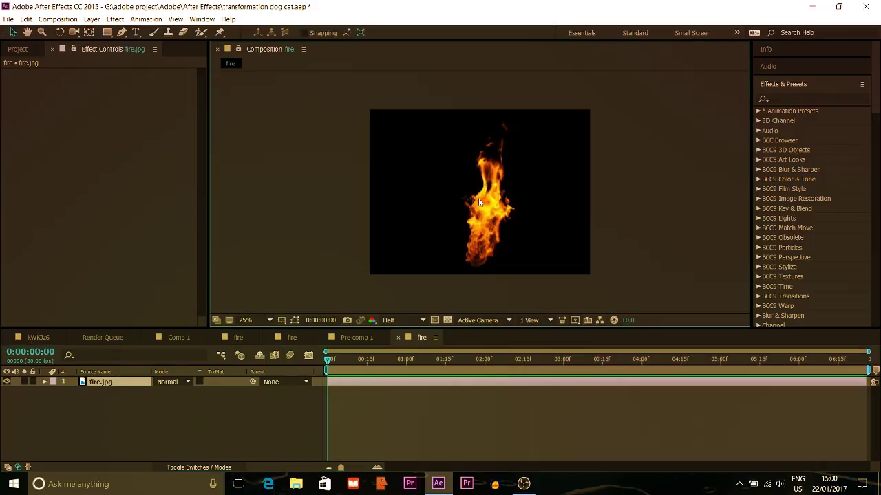
pyautogui.click(131, 385)
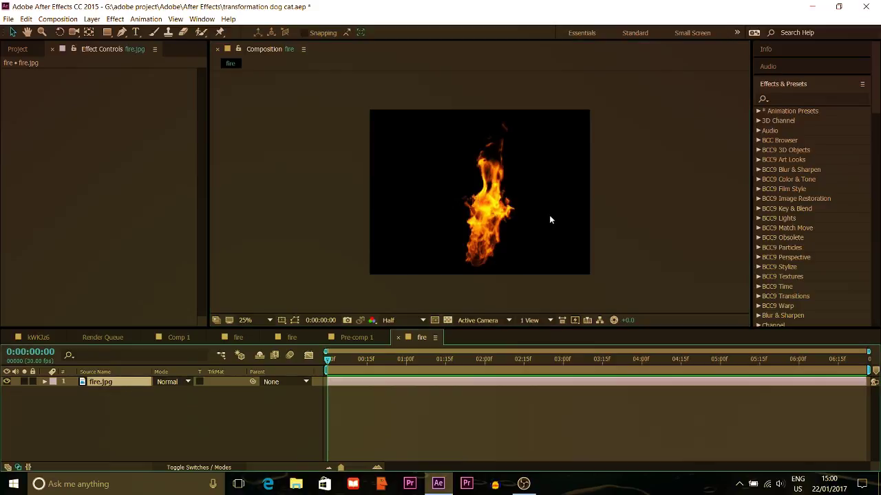
pyautogui.press('s')
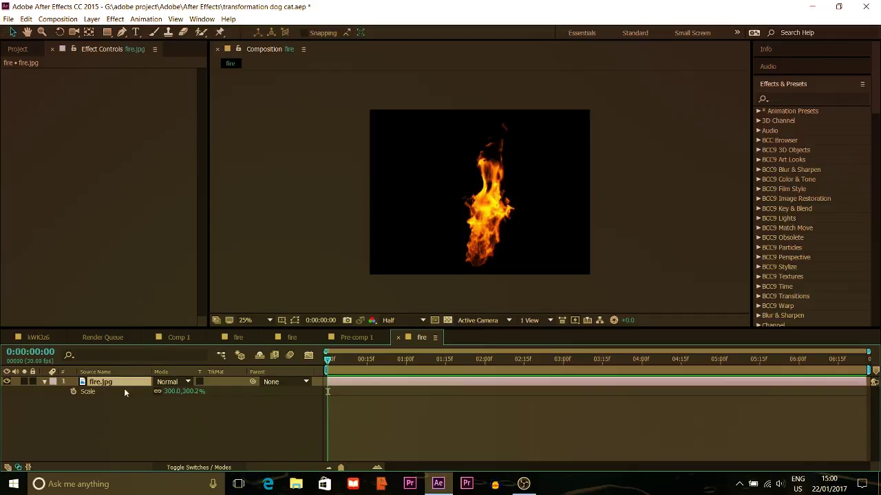
pyautogui.moveTo(169, 392); pyautogui.dragTo(116, 407)
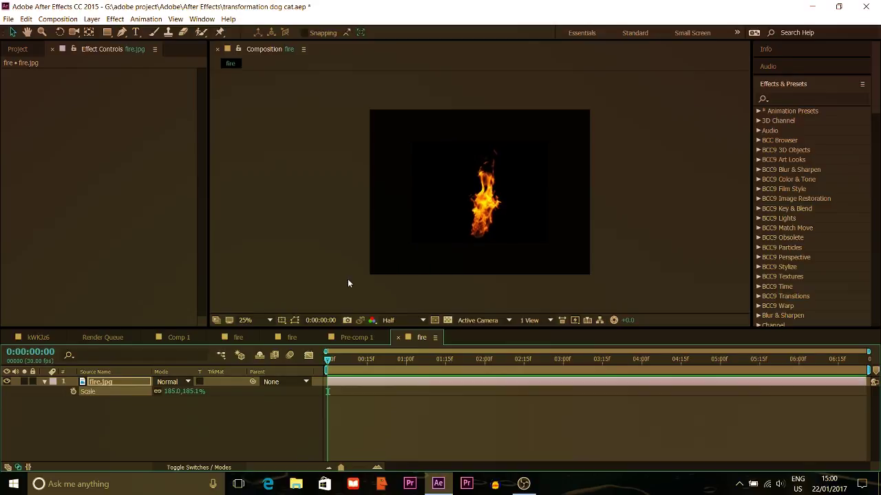
pyautogui.press('space')
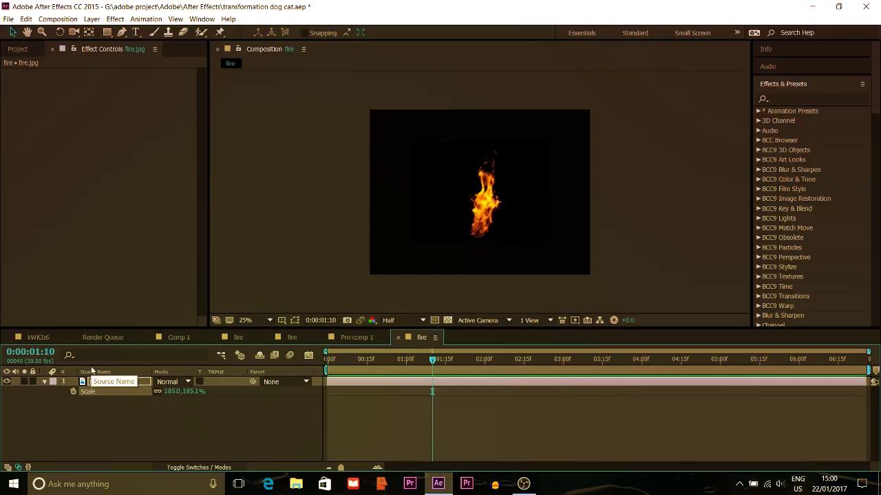
# Apply the Turbulent Displace effect to the fire.jpg layer with Amount 37 and Size 39.
pyautogui.click(91, 372)
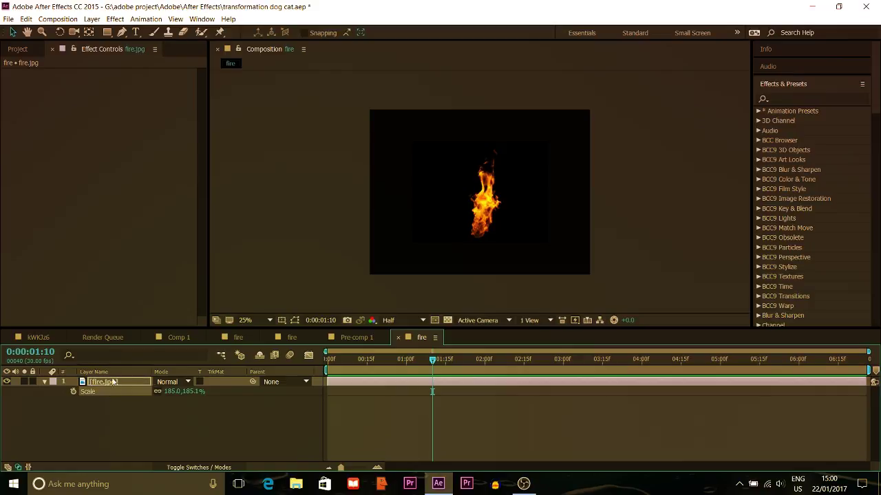
pyautogui.click(108, 381)
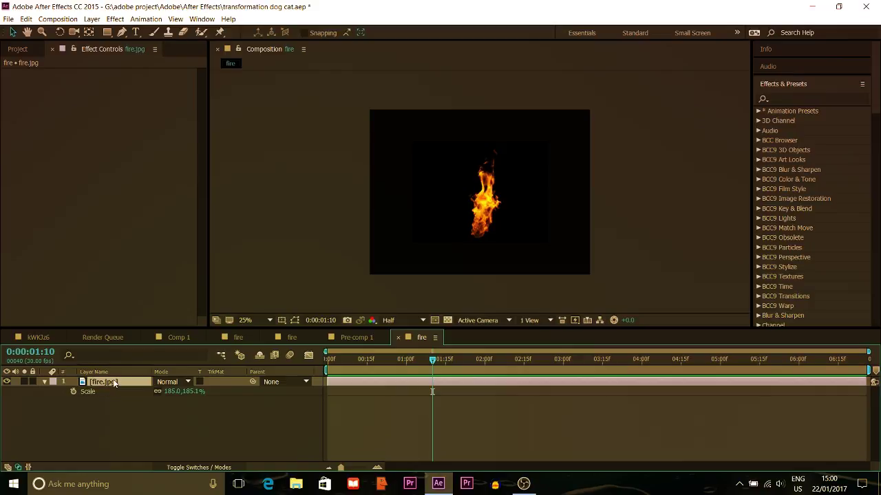
pyautogui.click(792, 102)
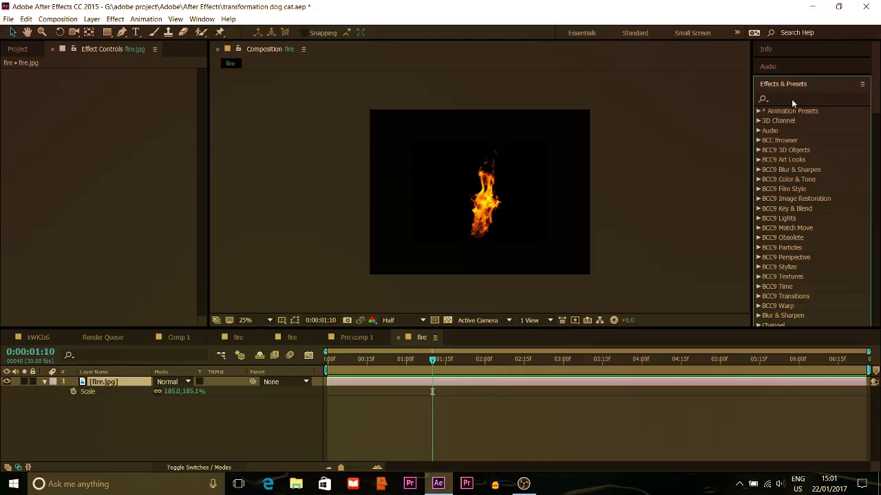
pyautogui.click(770, 102)
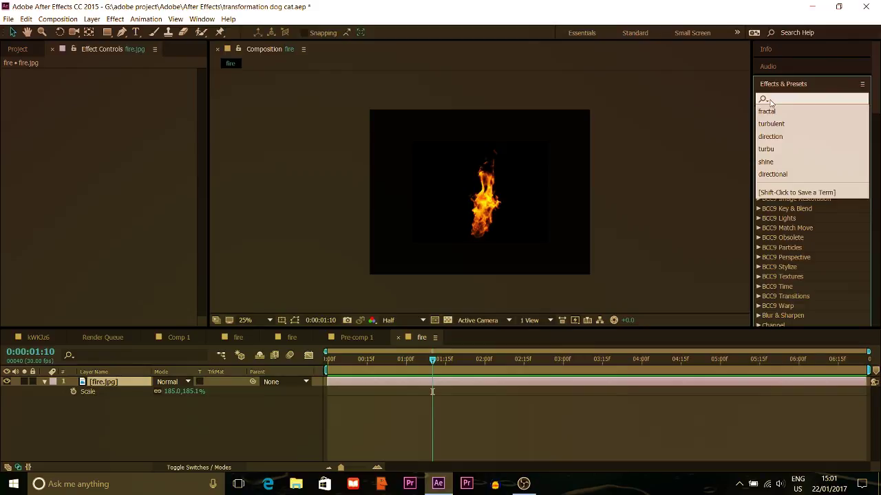
pyautogui.click(823, 100)
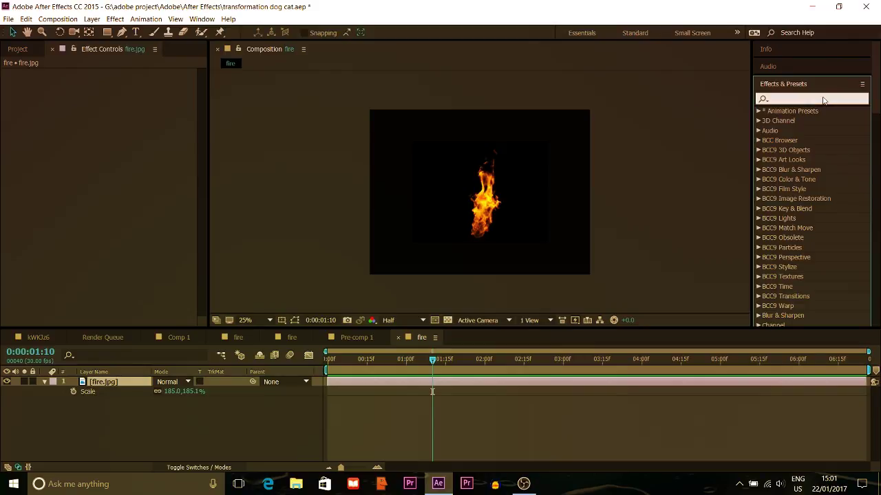
pyautogui.click(824, 101)
pyautogui.write('tu')
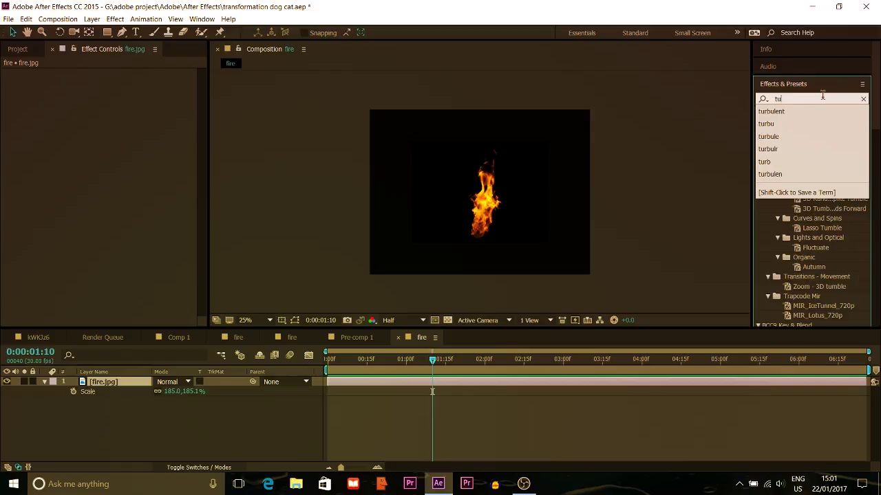
pyautogui.write('rbulent')
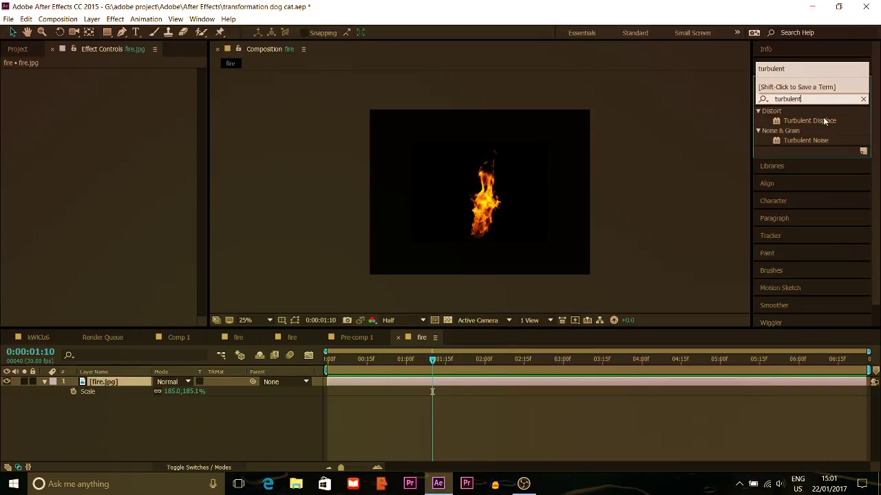
pyautogui.moveTo(821, 119); pyautogui.dragTo(170, 146)
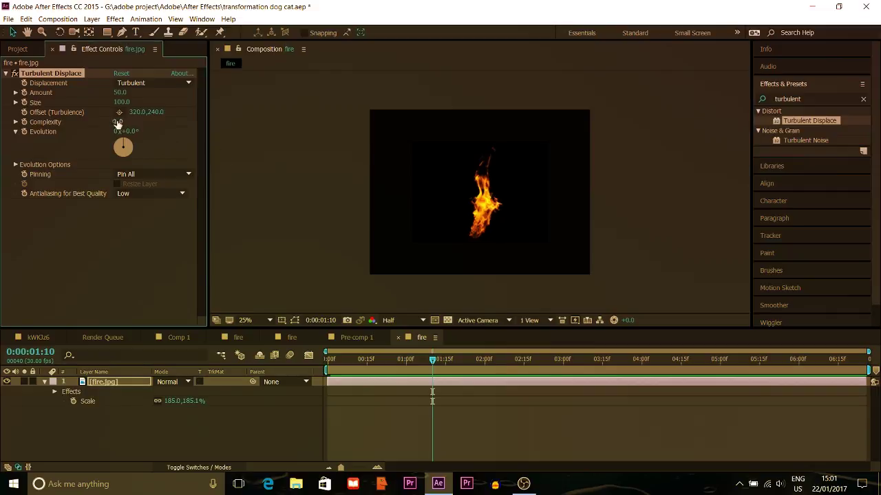
pyautogui.moveTo(117, 106)
pyautogui.mouseDown()
pyautogui.moveTo(96, 109)
pyautogui.moveTo(131, 90)
pyautogui.moveTo(114, 95)
pyautogui.moveTo(122, 93)
pyautogui.mouseUp()
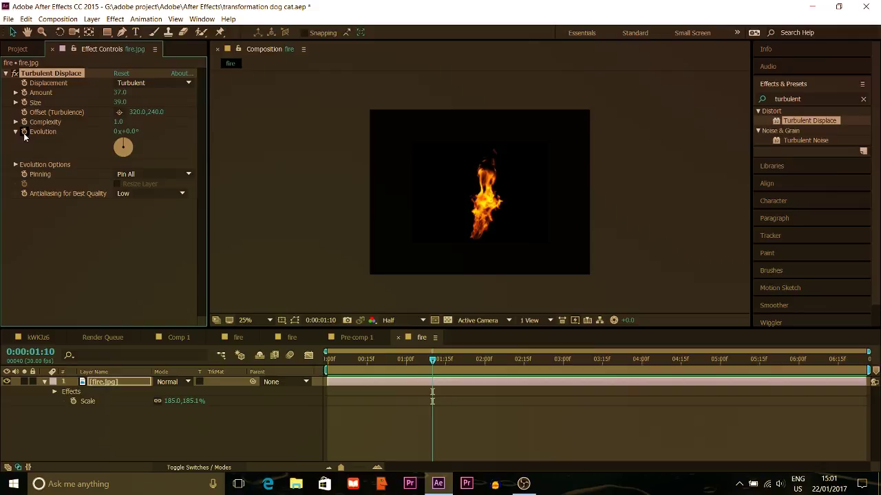
# Add the expression time*400 to the Turbulent Displace Evolution property and preview the flame's motion.
pyautogui.keyDown('alt'); pyautogui.click(24, 132); pyautogui.keyUp('alt')
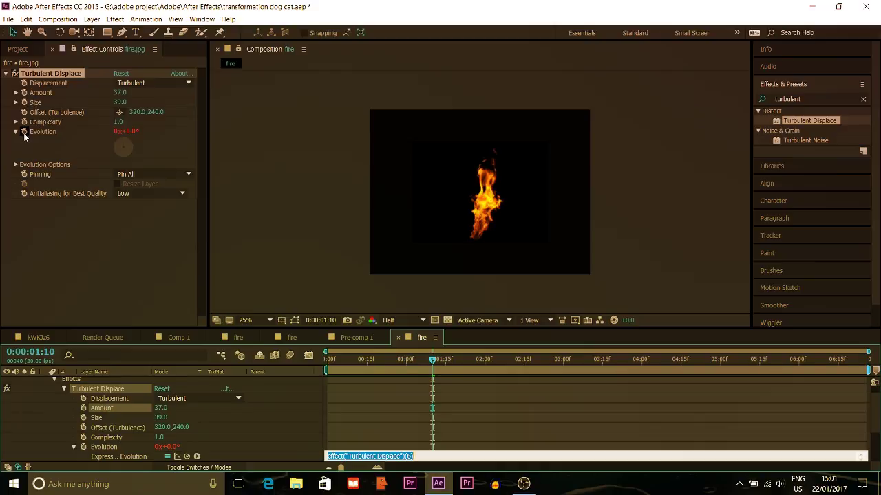
pyautogui.write('ti')
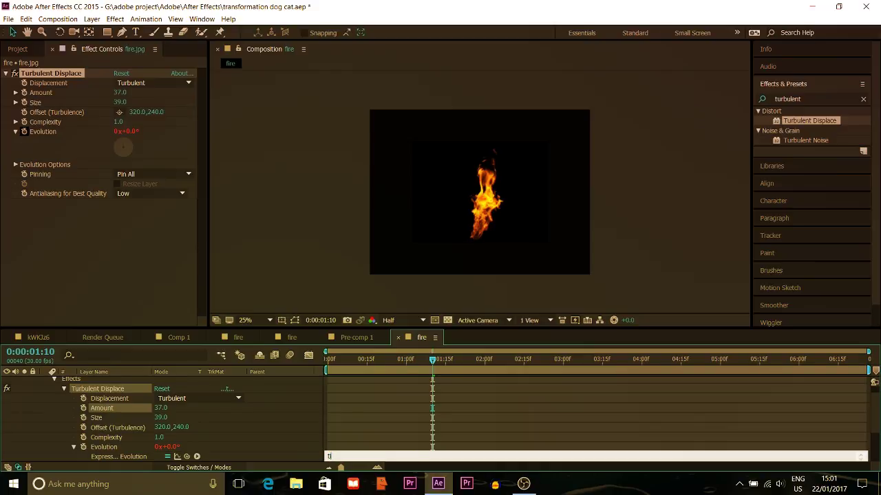
pyautogui.write('me*15')
pyautogui.press('BackSpace')
pyautogui.press('BackSpace')
pyautogui.write('400')
pyautogui.click(24, 136)
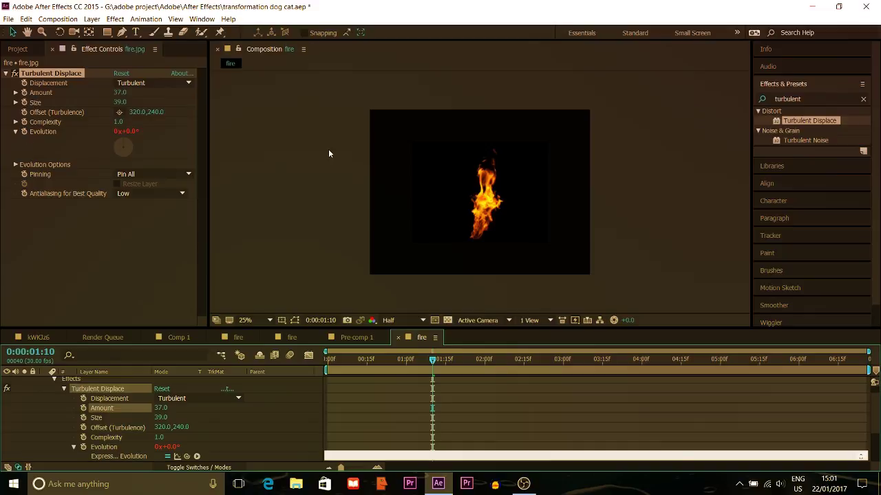
pyautogui.click(319, 176)
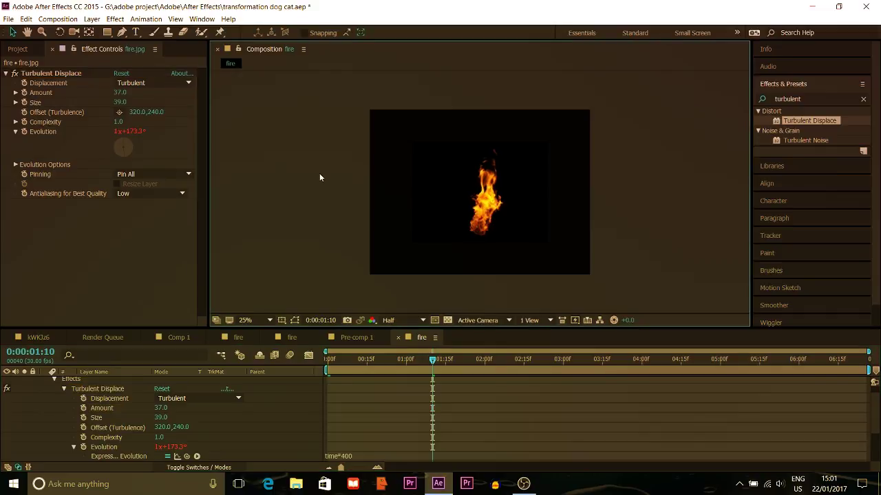
pyautogui.press('space')
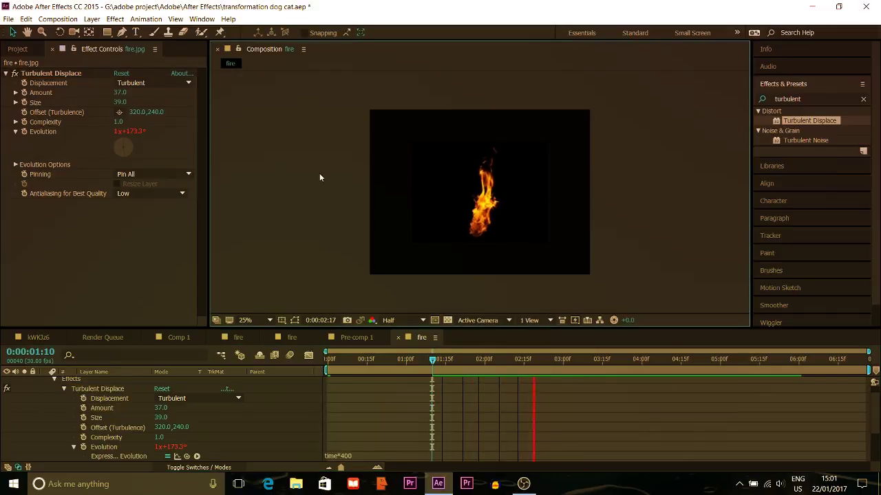
pyautogui.press('space')
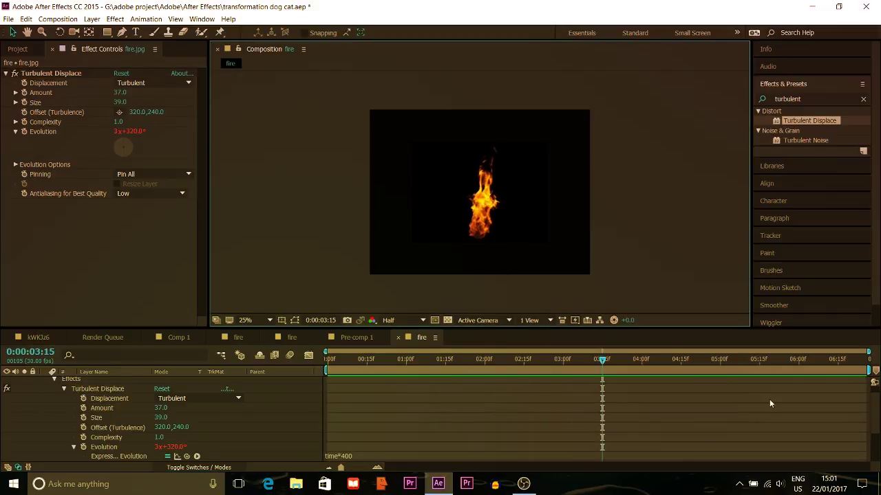
# Collapse the fire.jpg layer's properties and duplicate the layer three times.
pyautogui.scroll(1, 635, 416)
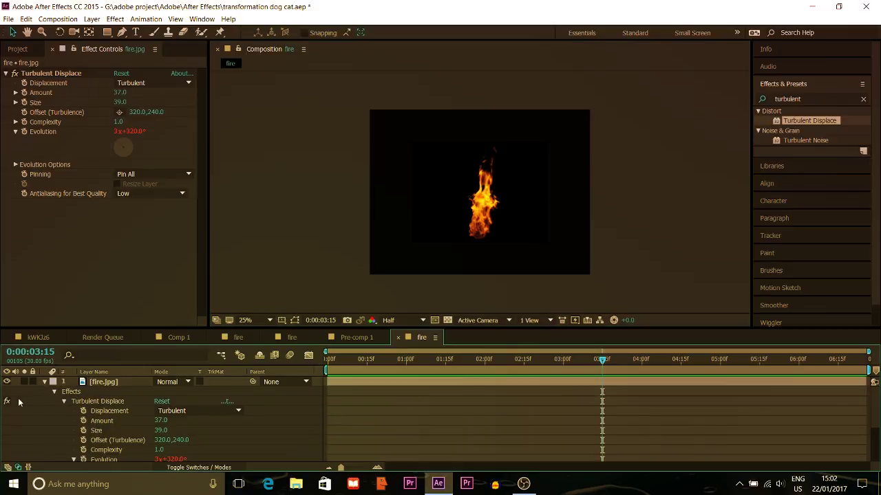
pyautogui.click(44, 382)
pyautogui.click(104, 383)
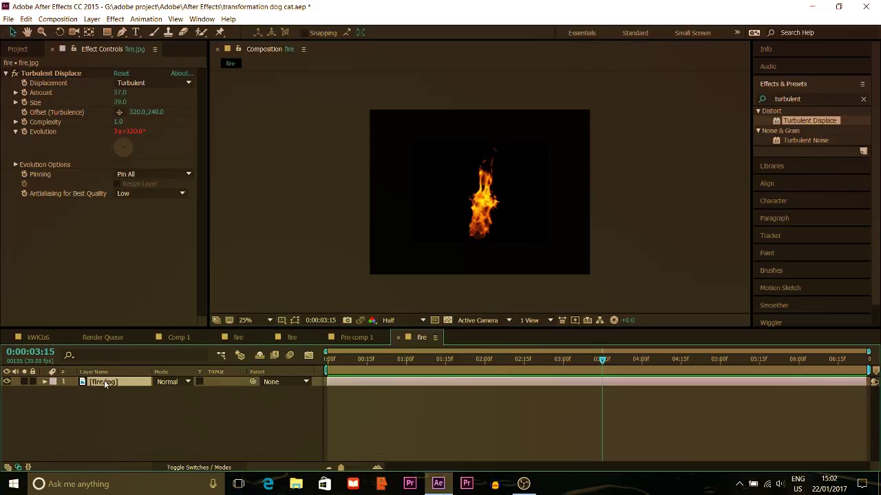
pyautogui.hotkey('ctrl', 'd')
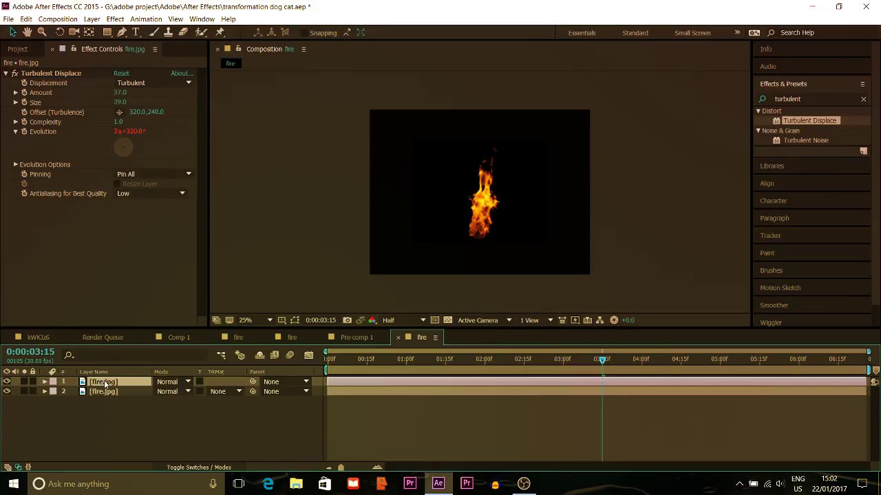
pyautogui.hotkey('ctrl', 'd')
pyautogui.hotkey('ctrl', 'd')
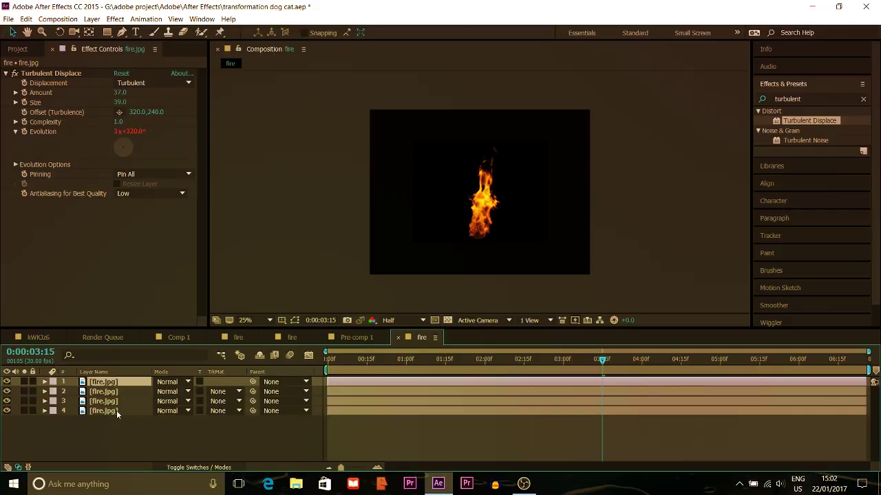
# Set Turbulent Displace on the fire.jpg layer 4 to Amount 538 and Size 44, previewing the result.
pyautogui.click(109, 411)
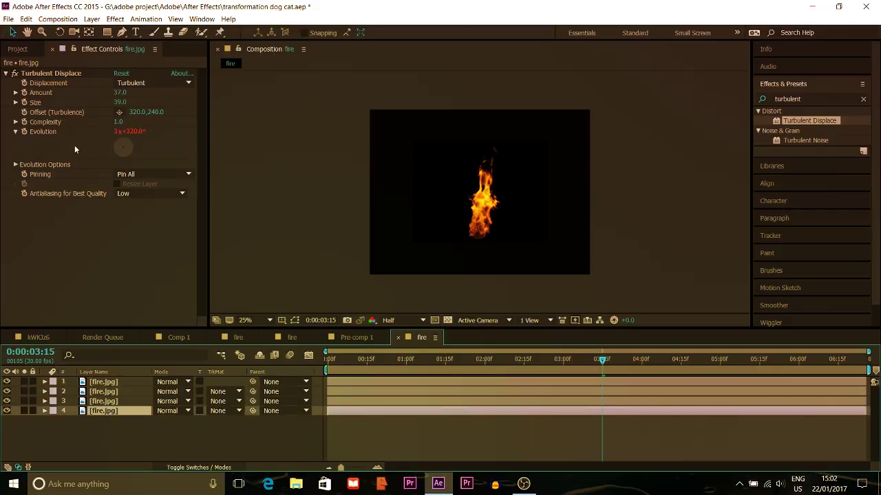
pyautogui.click(119, 98)
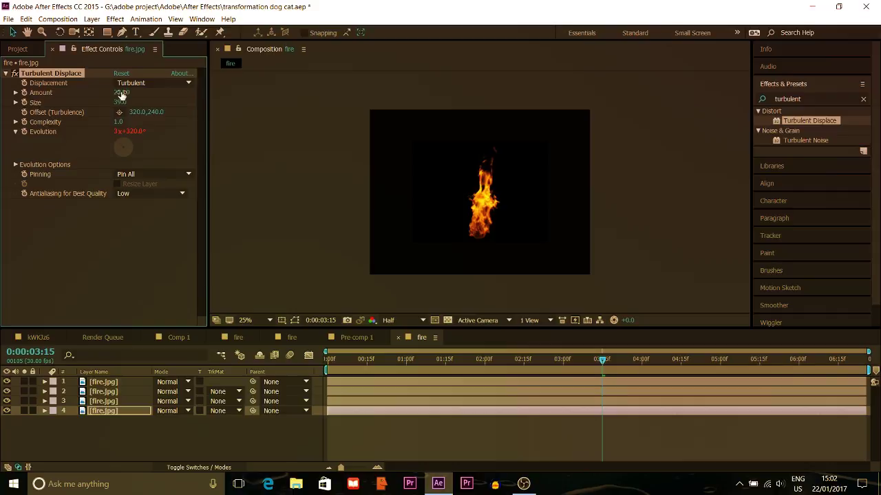
pyautogui.moveTo(117, 92); pyautogui.dragTo(222, 95)
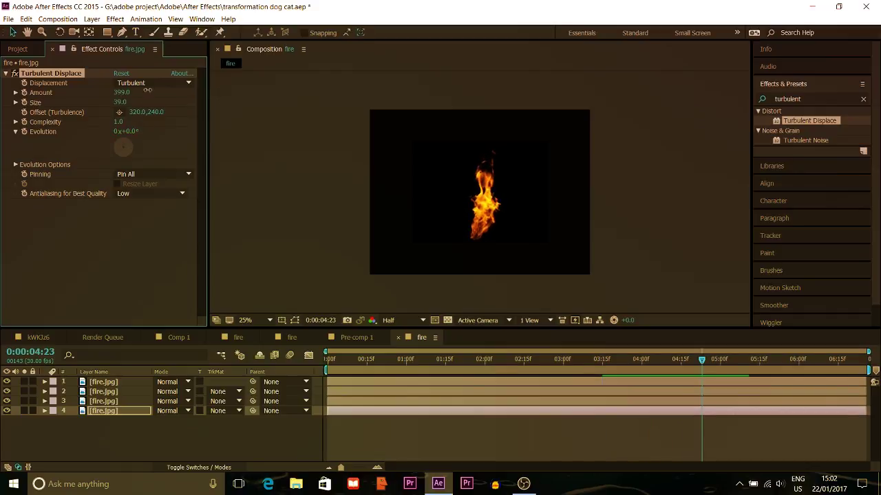
pyautogui.moveTo(125, 93); pyautogui.dragTo(231, 96)
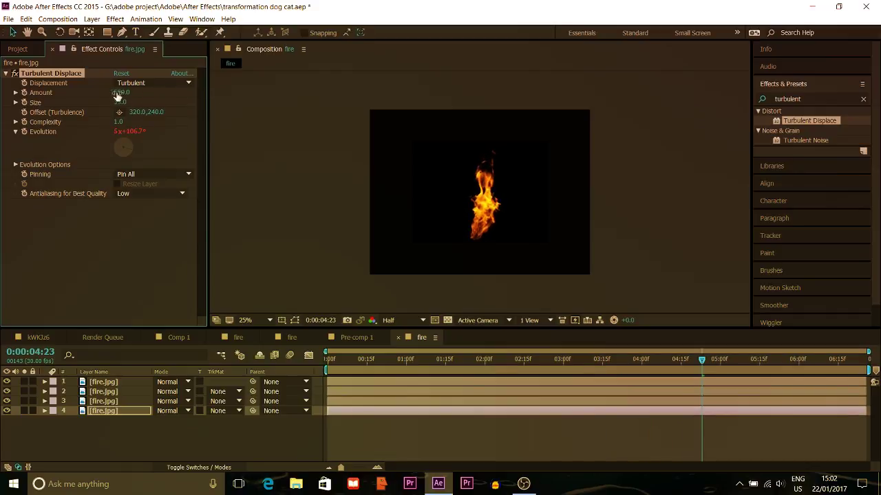
pyautogui.moveTo(119, 93)
pyautogui.mouseDown()
pyautogui.moveTo(110, 93)
pyautogui.moveTo(129, 102)
pyautogui.moveTo(117, 102)
pyautogui.mouseUp()
pyautogui.press('space')
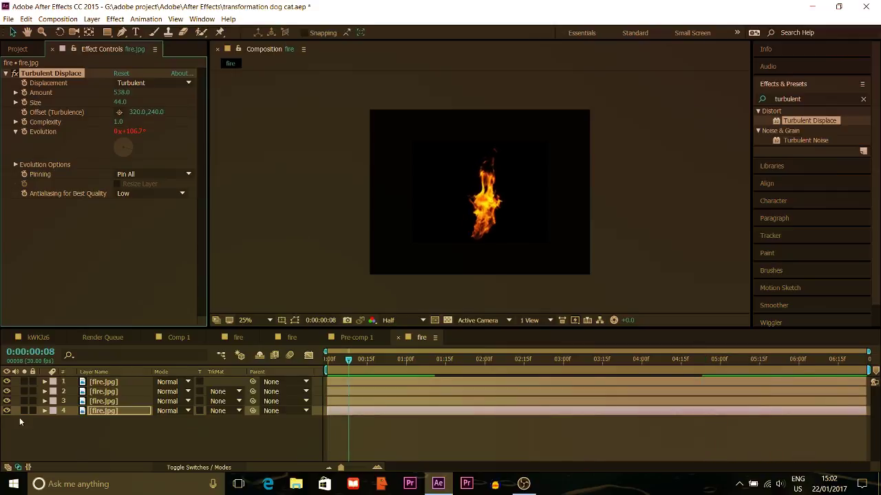
# Set the blending mode of fire.jpg layers 4 and 3 to Screen.
pyautogui.click(167, 410)
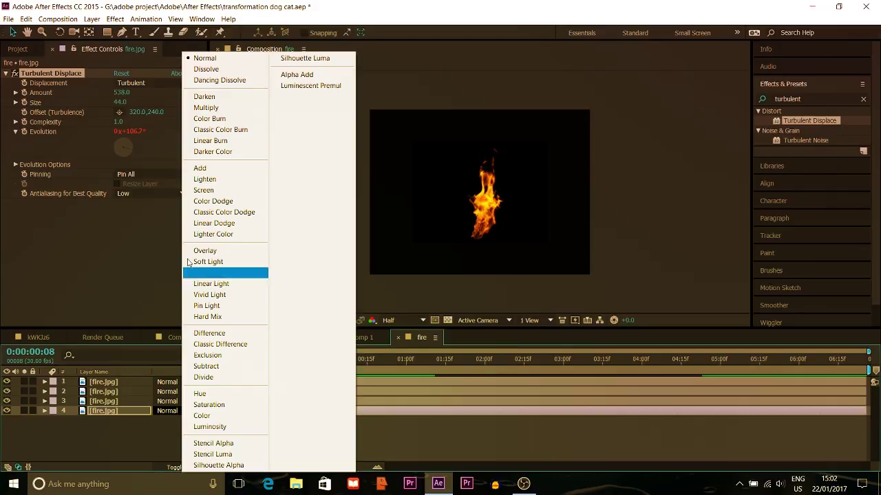
pyautogui.click(204, 190)
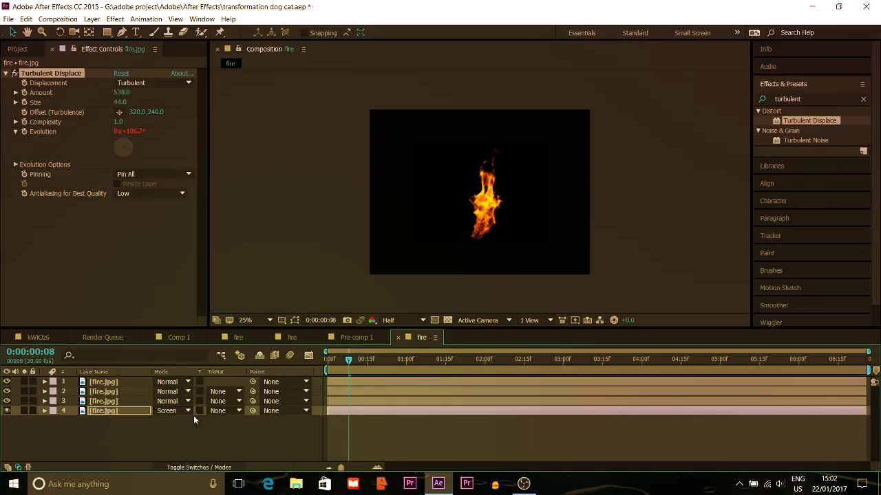
pyautogui.click(182, 401)
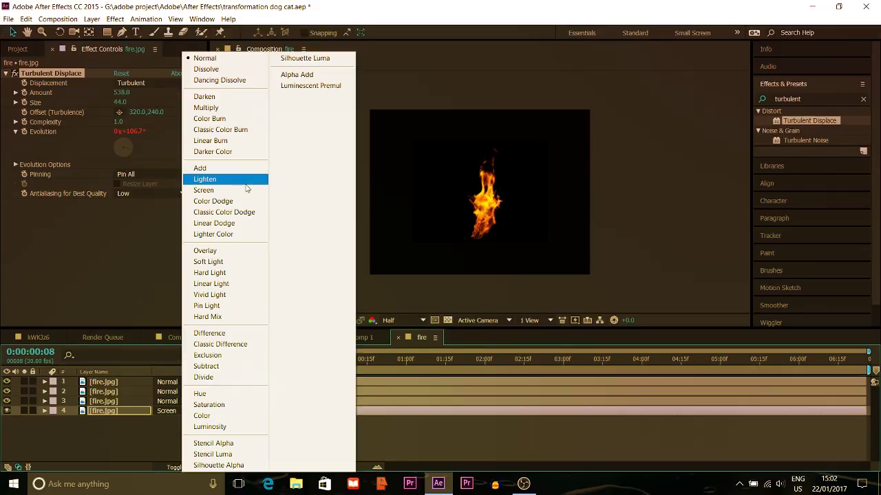
pyautogui.click(203, 190)
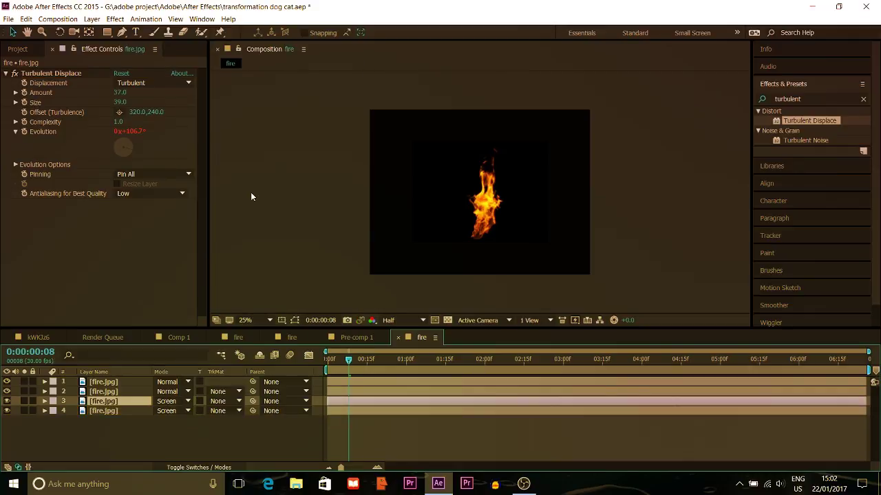
# Set the blending mode of fire.jpg layers 2 and 1 to Screen.
pyautogui.click(180, 392)
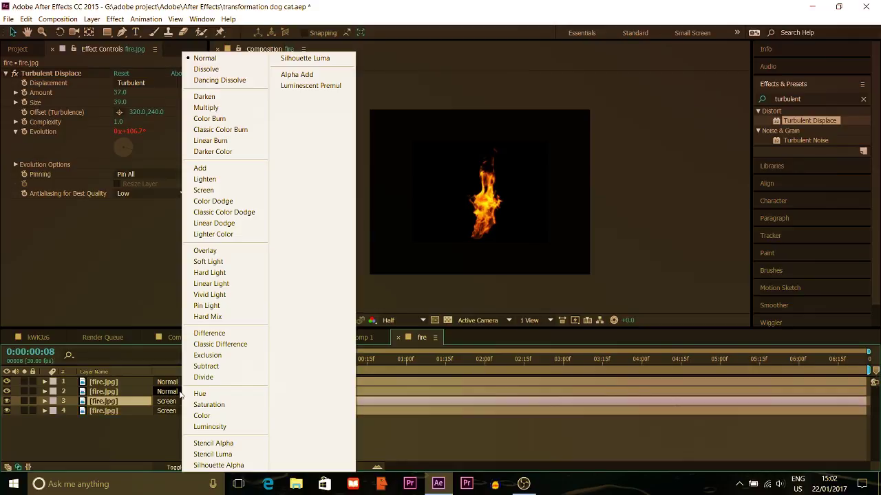
pyautogui.click(234, 192)
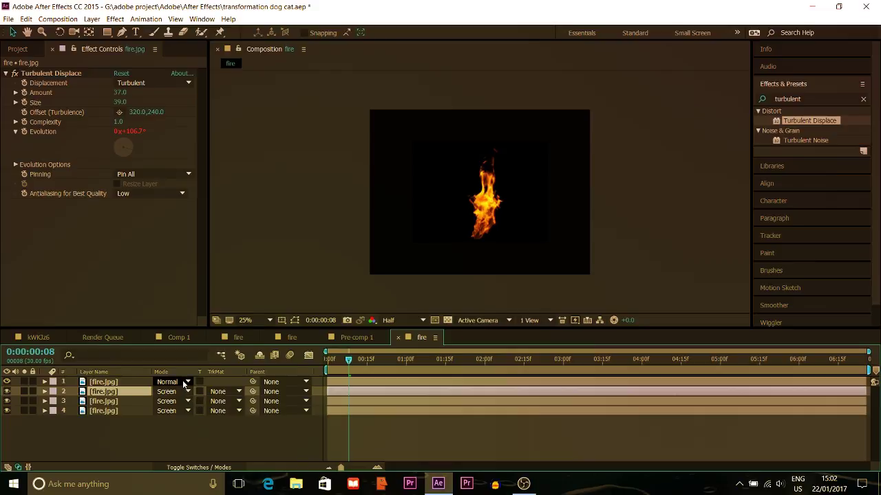
pyautogui.click(184, 382)
pyautogui.click(203, 191)
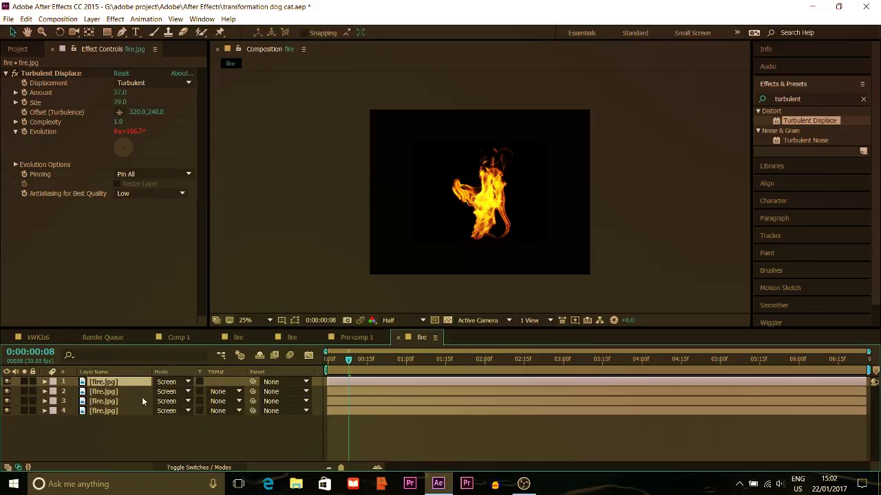
# Set the Turbulent Displace Amount on fire.jpg layer 4 to 450 and preview the flame's motion.
pyautogui.click(110, 410)
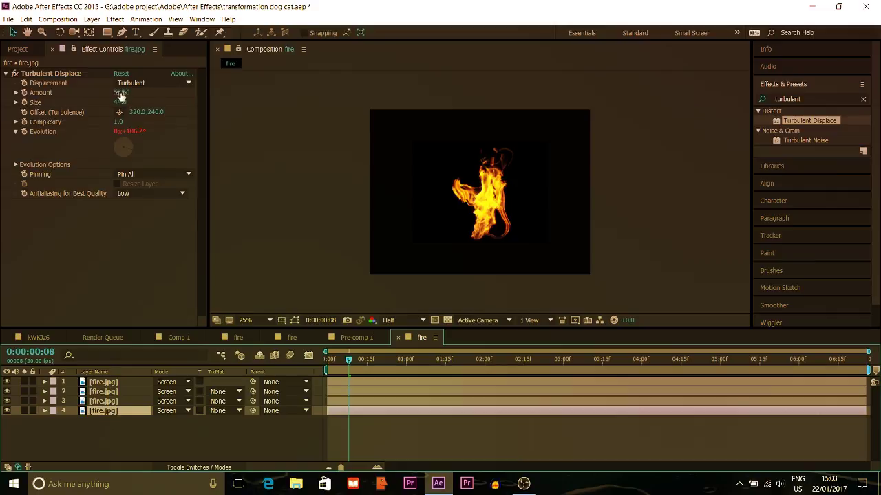
pyautogui.moveTo(119, 96); pyautogui.dragTo(83, 111)
pyautogui.press('space')
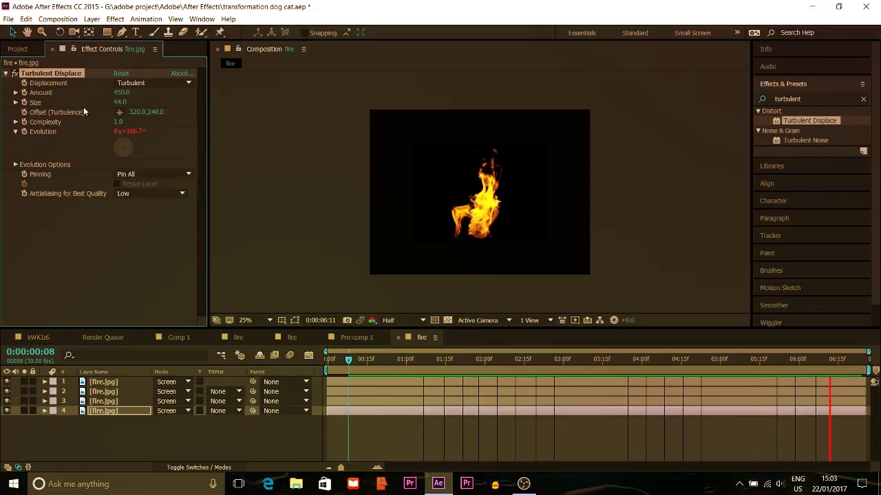
pyautogui.press('space')
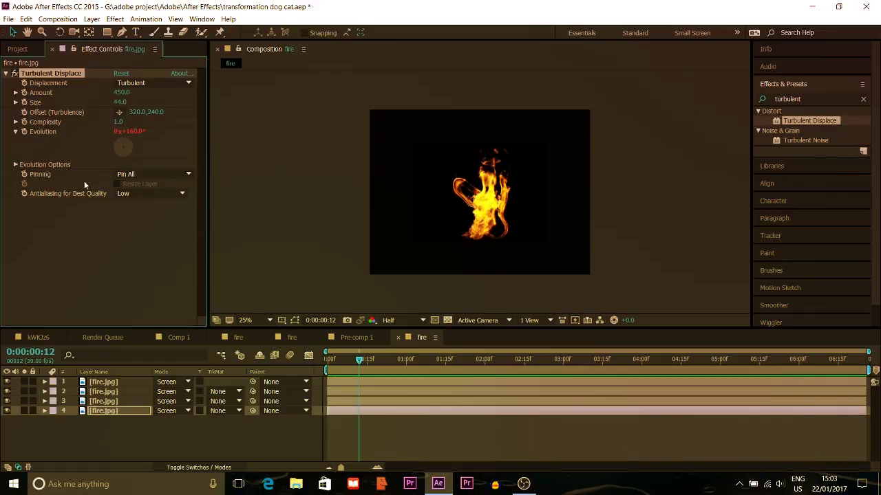
# Create a comp-sized black solid named "fractal noise" and place it directly below the second fire.jpg layer.
pyautogui.click(91, 404)
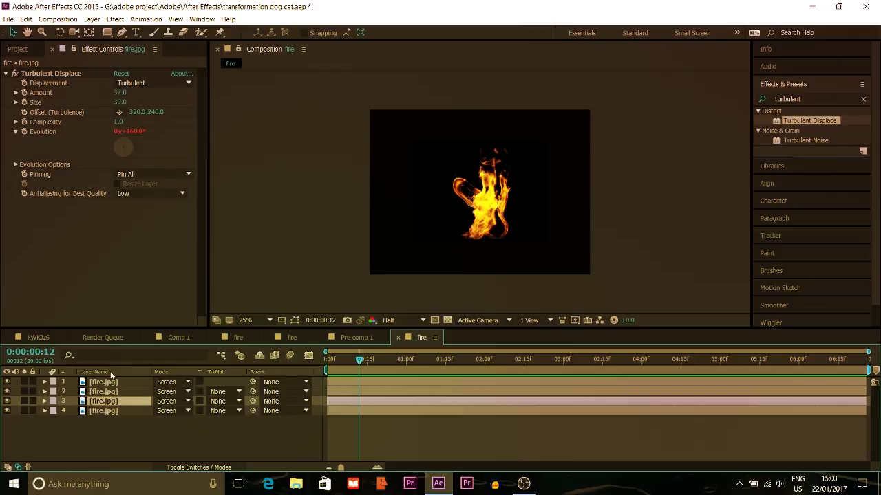
pyautogui.click(105, 392)
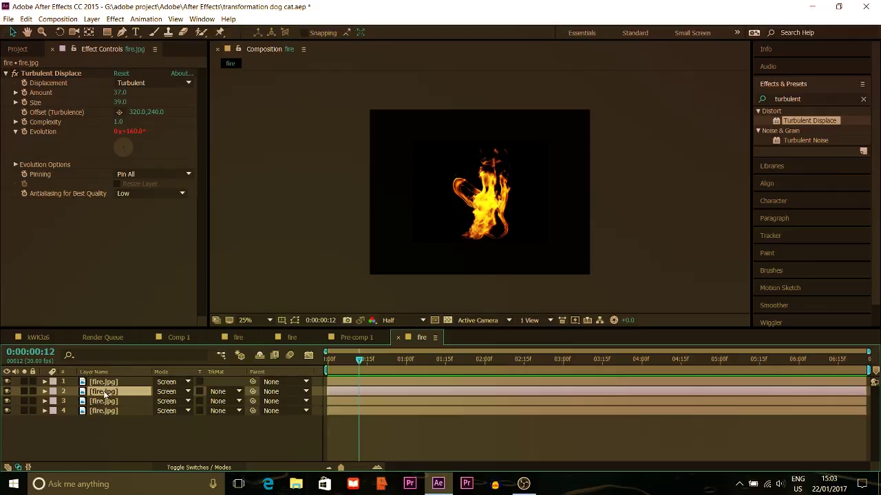
pyautogui.rightClick(120, 444)
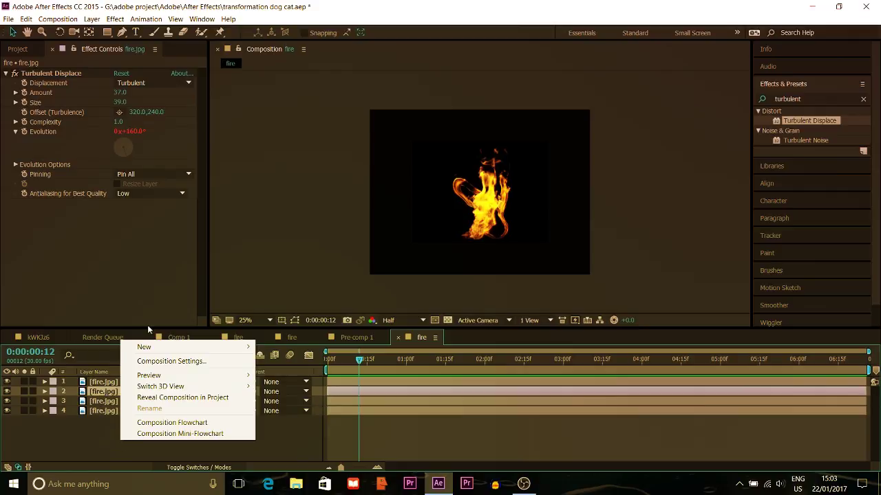
pyautogui.moveTo(148, 347)
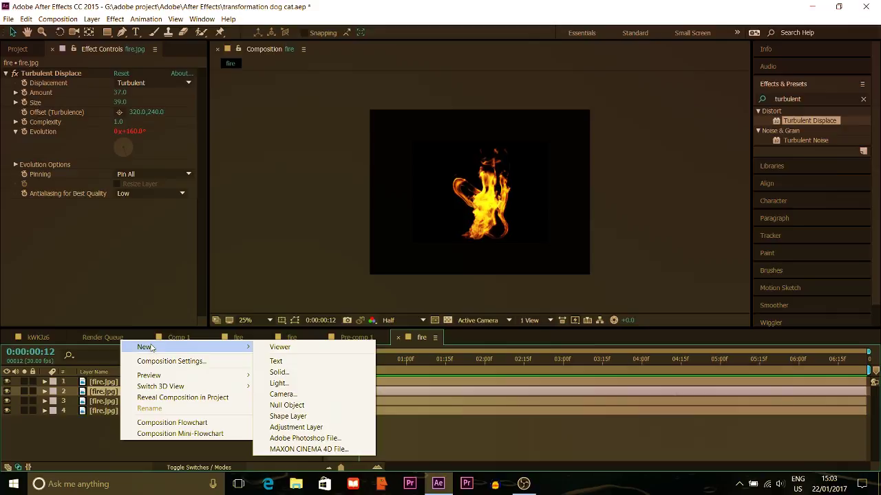
pyautogui.click(276, 372)
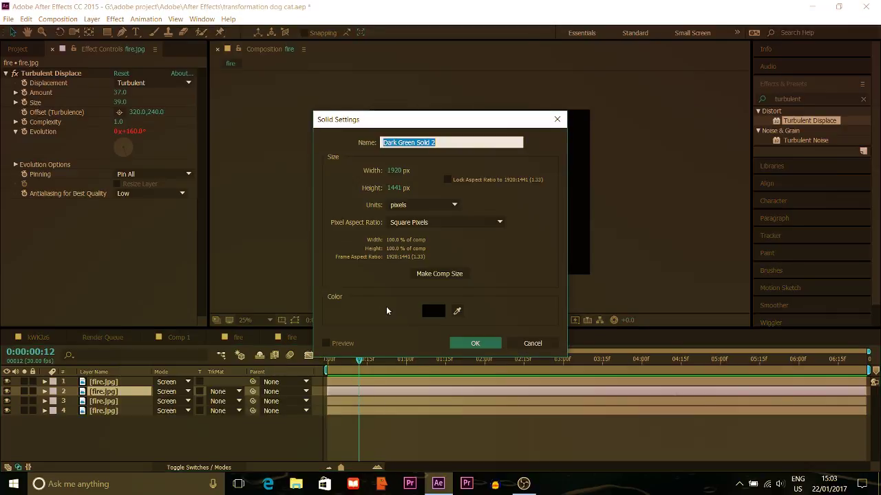
pyautogui.write('fractal')
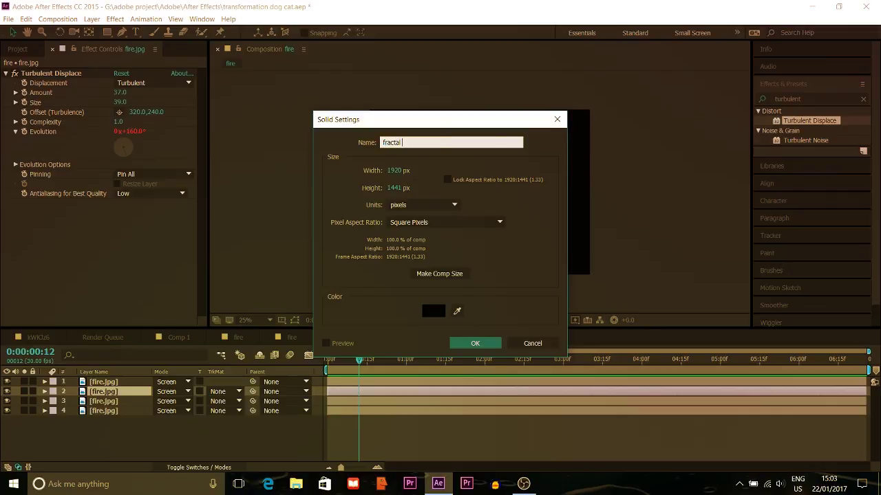
pyautogui.write(' noise')
pyautogui.press('Return')
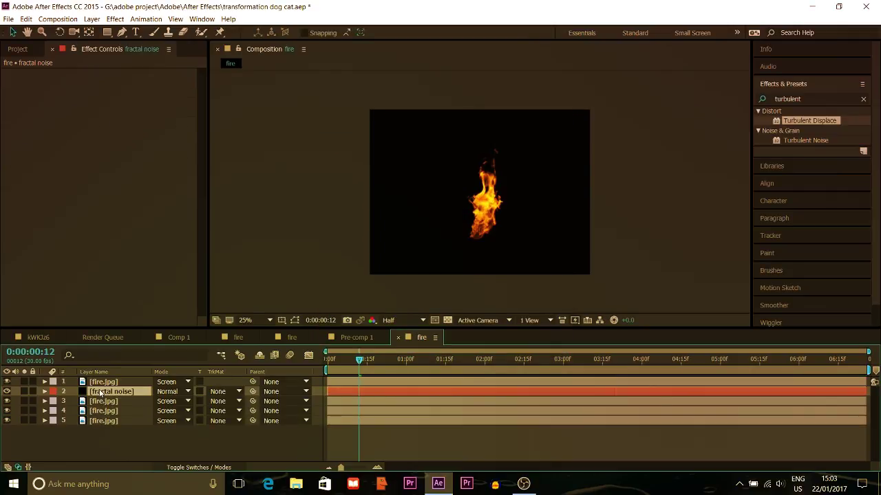
pyautogui.moveTo(100, 393); pyautogui.dragTo(101, 406)
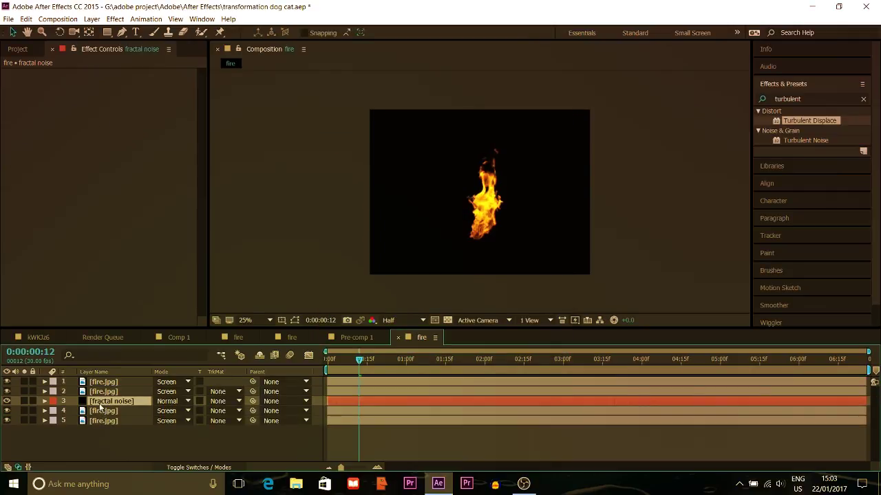
# Apply the Fractal Noise effect to the fractal noise solid with Fractal Type Dynamic and Contrast 113.
pyautogui.click(818, 96)
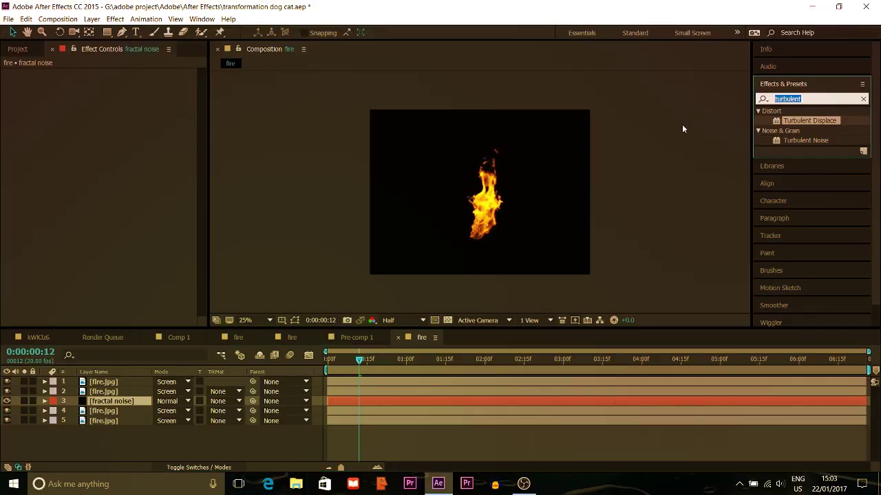
pyautogui.write('fractal')
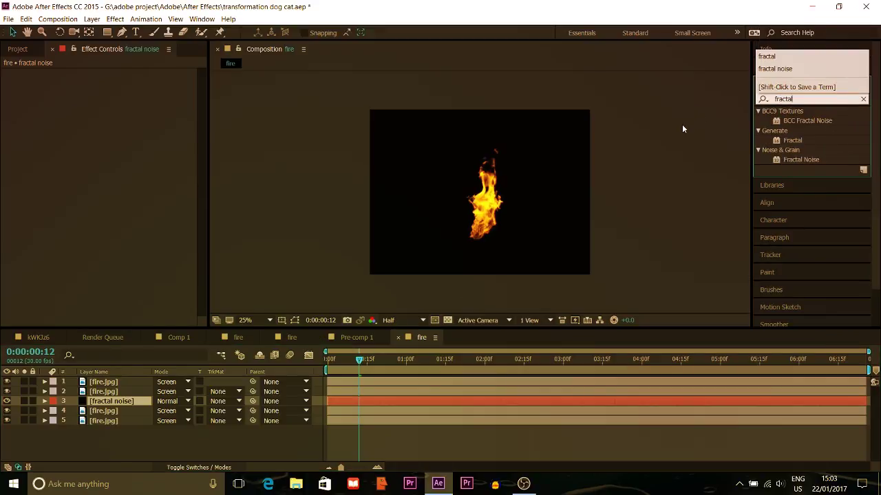
pyautogui.moveTo(796, 159); pyautogui.dragTo(98, 139)
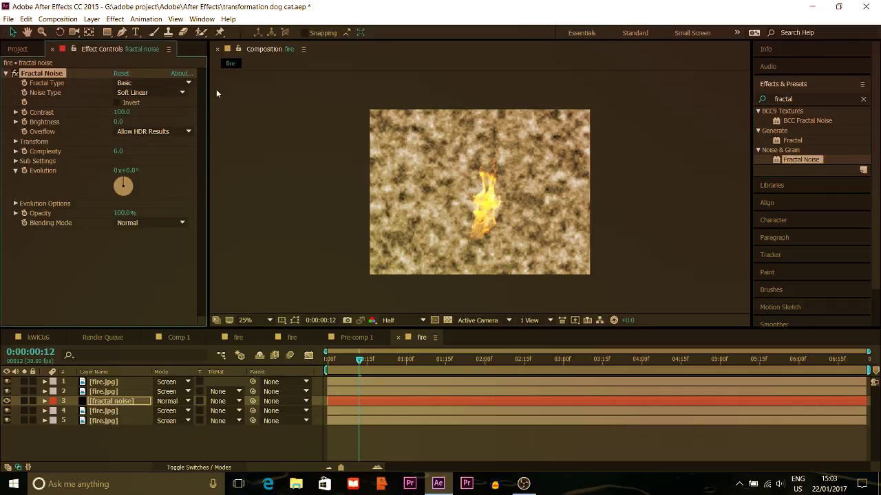
pyautogui.click(158, 83)
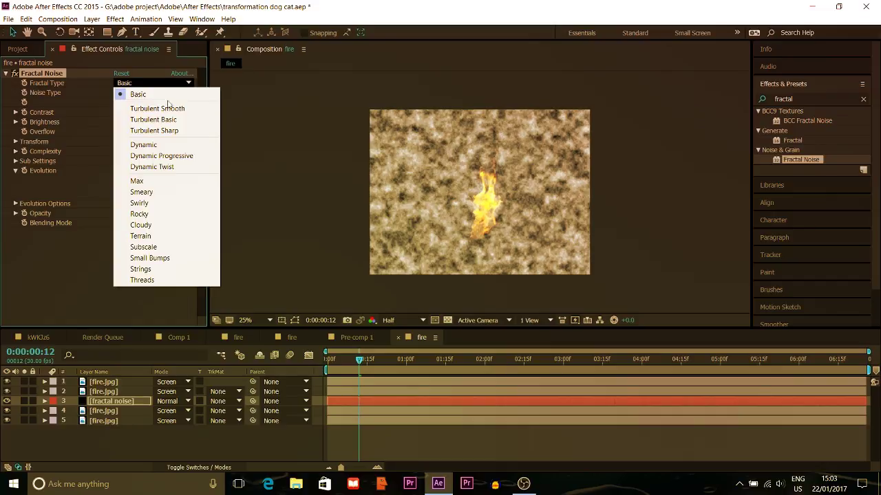
pyautogui.press('Escape')
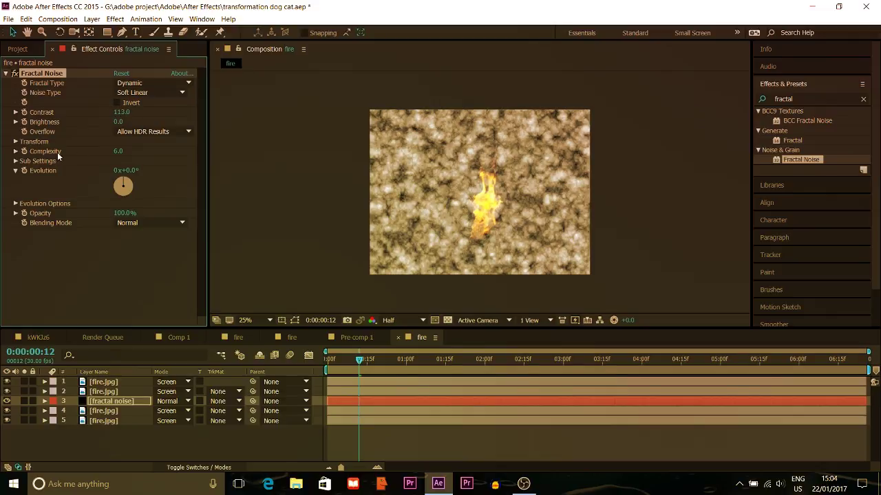
# Expand the Fractal Noise Transform and Sub Settings and set Sub Influence to 81.2%.
pyautogui.click(15, 142)
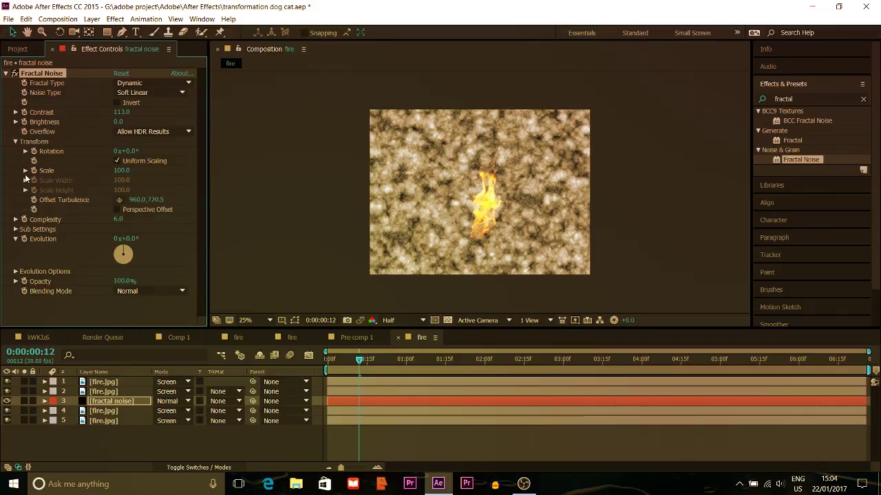
pyautogui.click(15, 230)
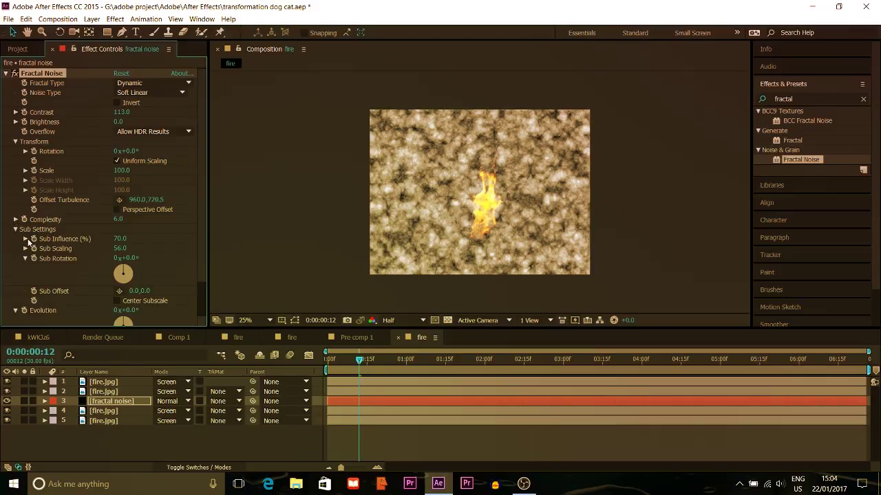
pyautogui.click(25, 239)
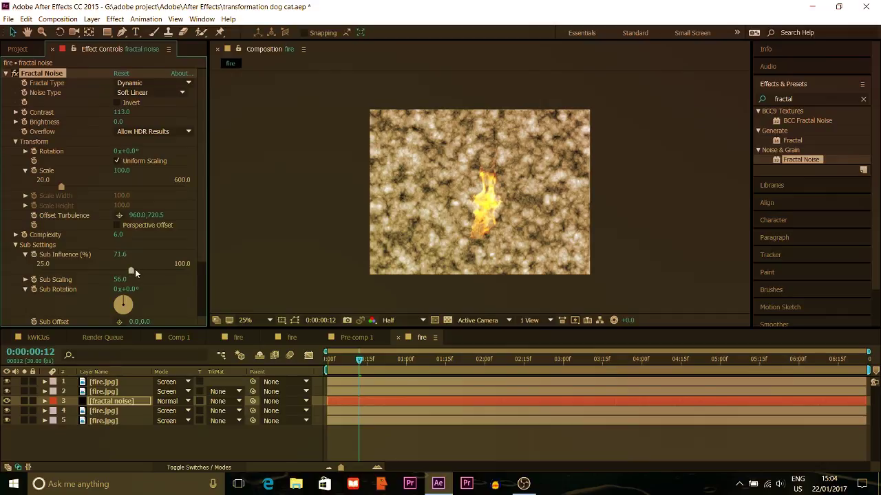
pyautogui.moveTo(131, 271); pyautogui.dragTo(149, 270)
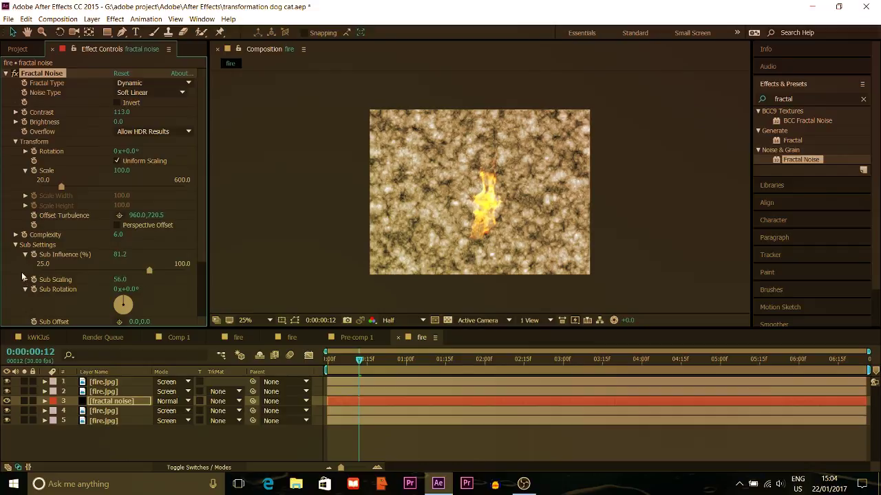
pyautogui.click(15, 245)
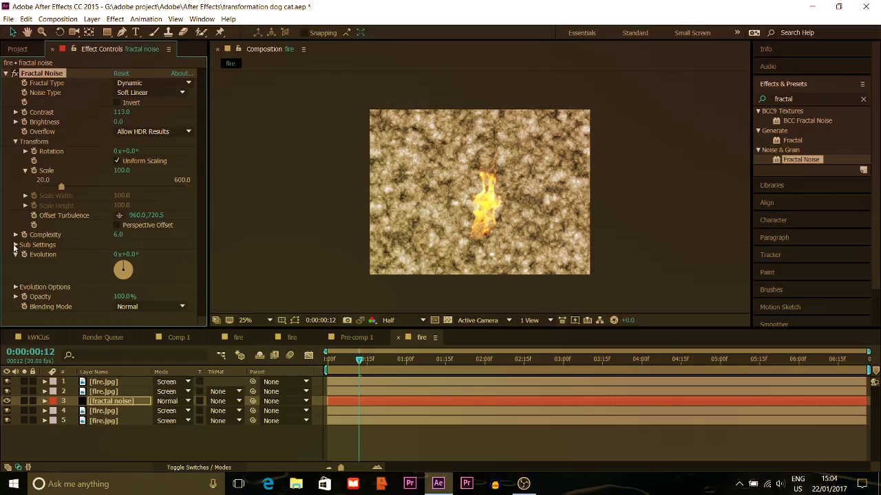
pyautogui.click(15, 245)
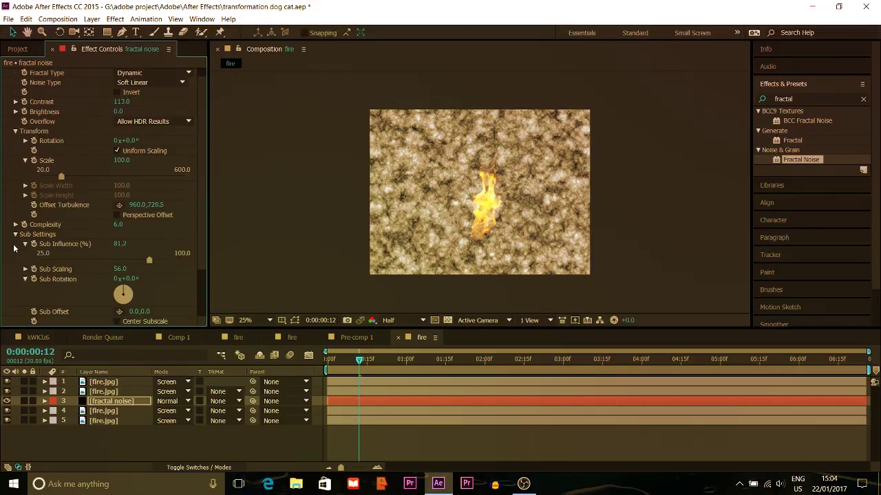
# Set the fractal noise layer's track matte to Luma Matte of the fire.jpg layer above and preview the result.
pyautogui.click(221, 401)
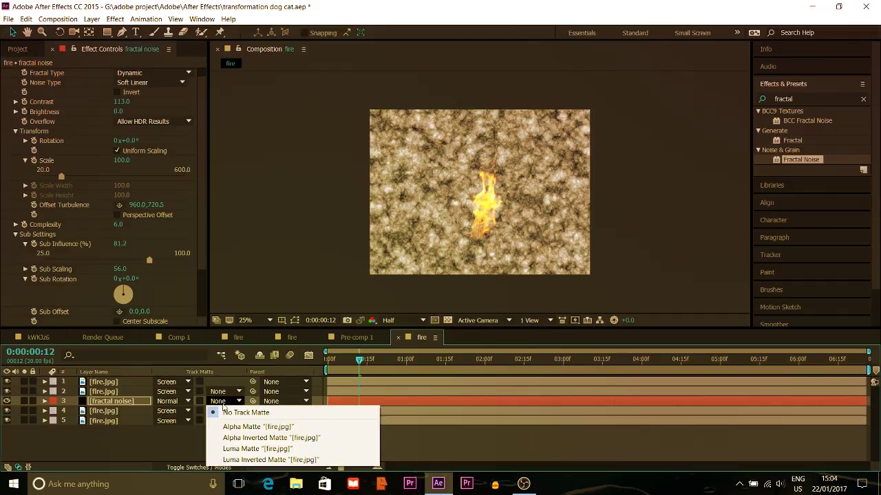
pyautogui.click(241, 448)
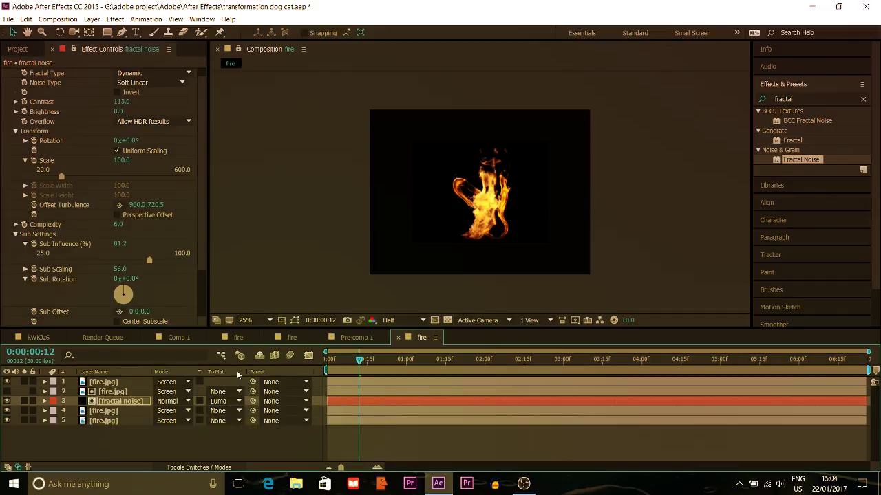
pyautogui.press('space')
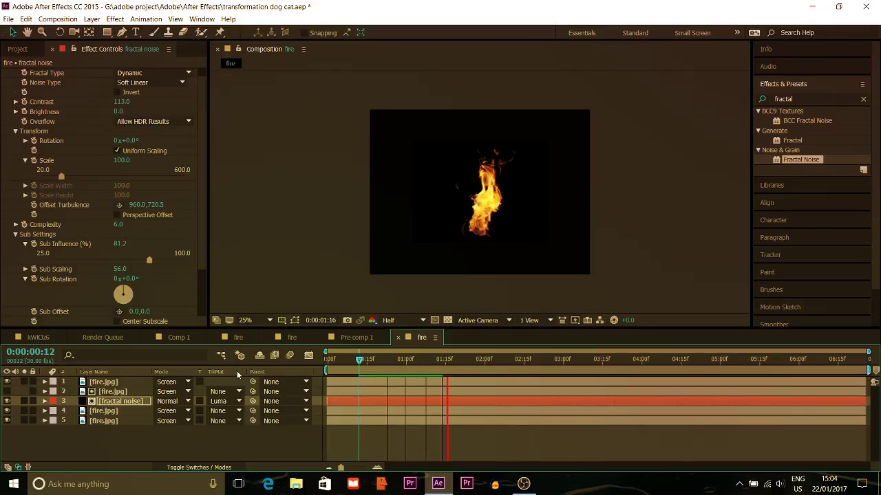
pyautogui.press('space')
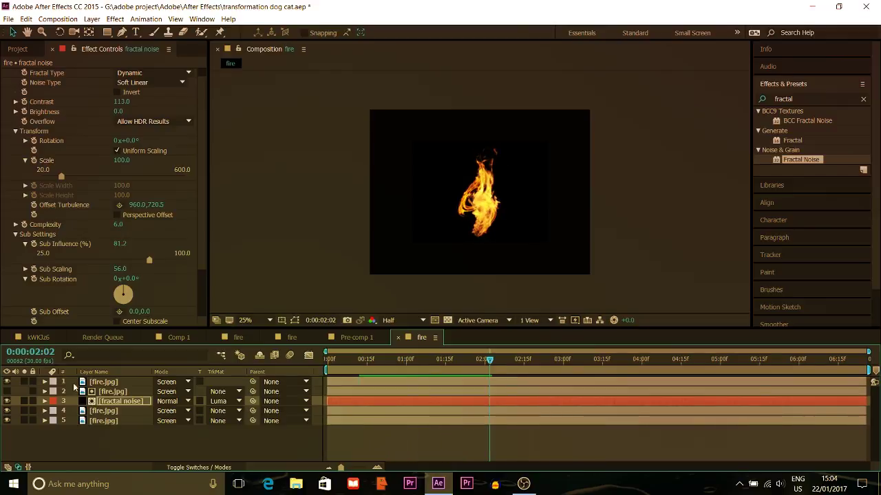
# Set the Turbulent Displace Amount on fire.jpg layer 1 to 45 and preview the flames.
pyautogui.click(95, 382)
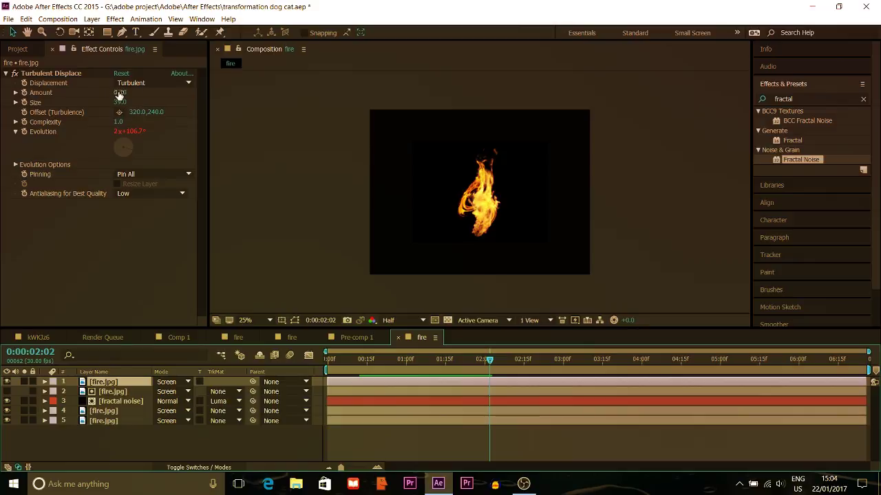
pyautogui.moveTo(120, 95); pyautogui.dragTo(122, 90)
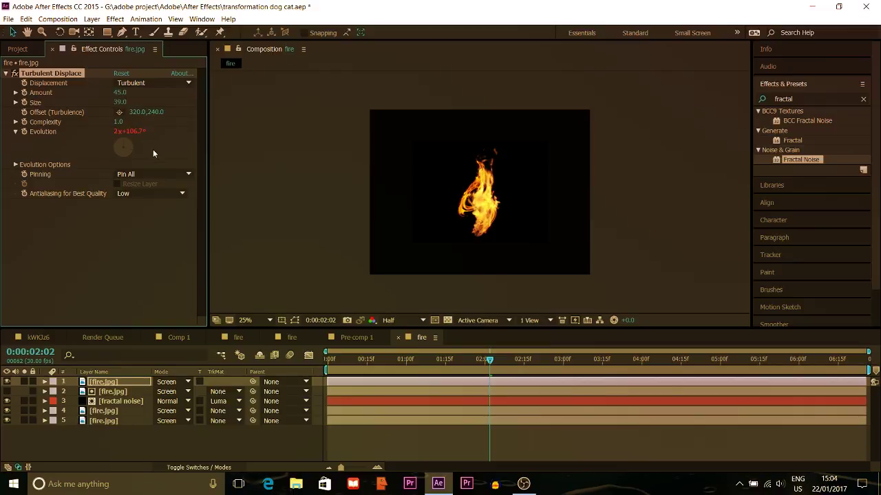
pyautogui.click(99, 412)
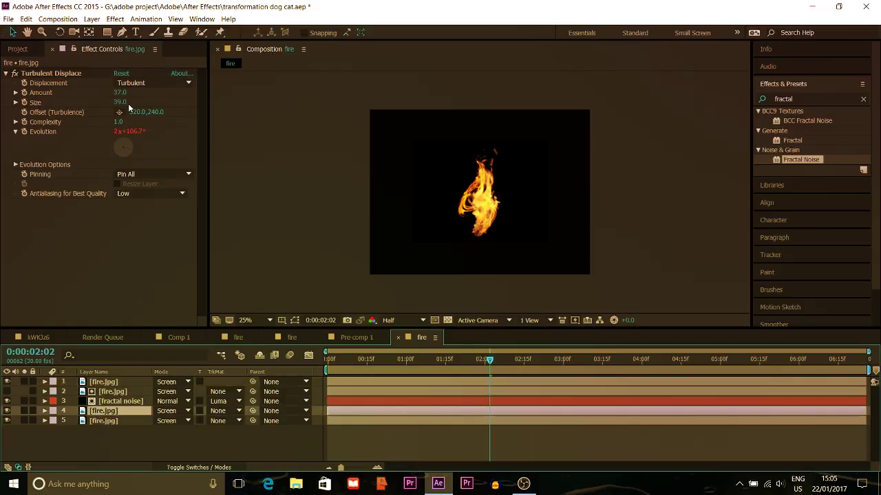
pyautogui.press('space')
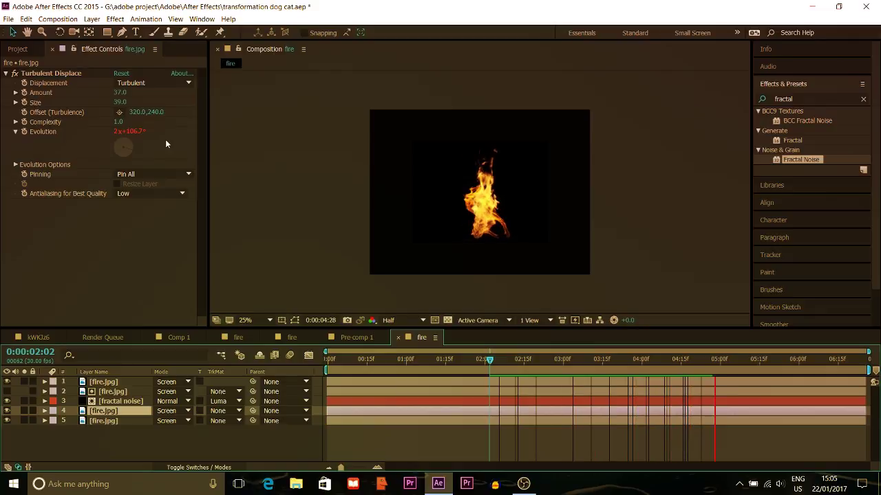
pyautogui.press('space')
# Add a new adjustment layer and move it above all other layers in the fire composition.
pyautogui.rightClick(180, 442)
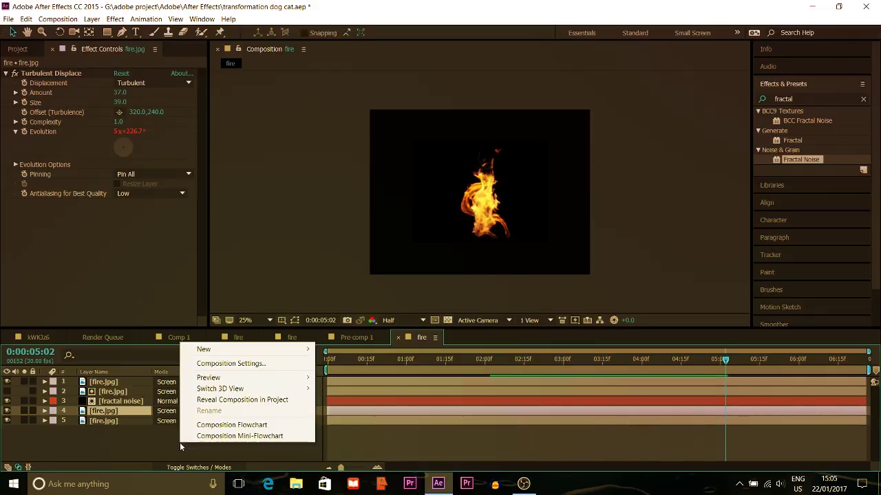
pyautogui.moveTo(206, 349)
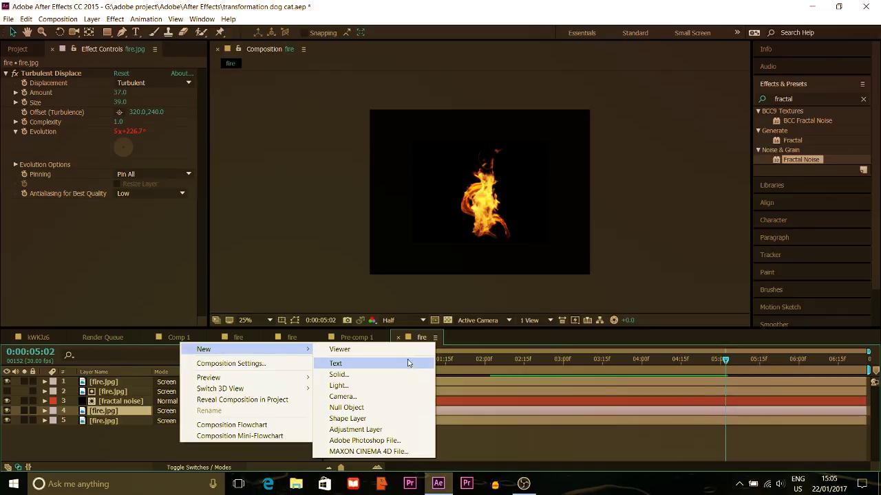
pyautogui.click(404, 429)
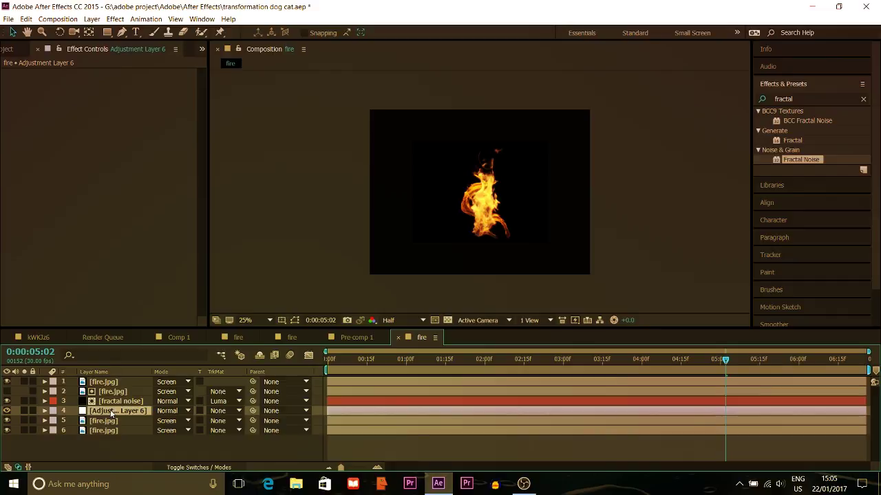
pyautogui.moveTo(111, 411); pyautogui.dragTo(104, 384)
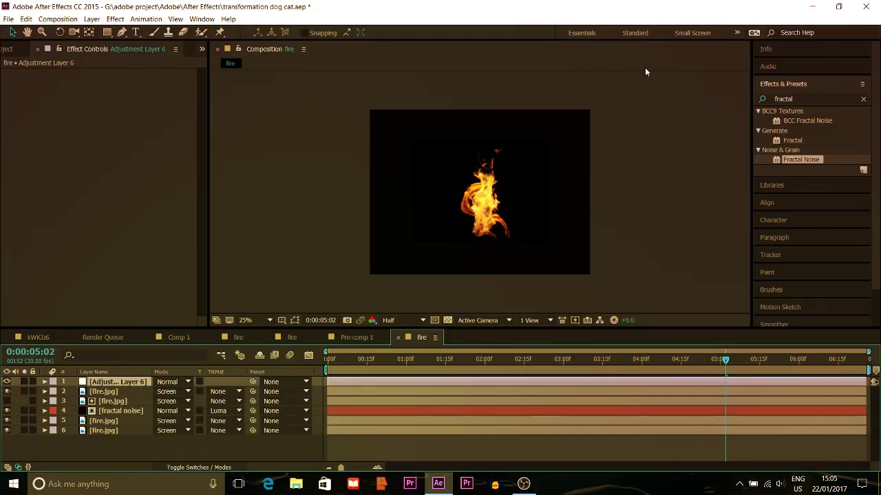
# Clear the search term "fractal" from the effects search.
pyautogui.click(839, 98)
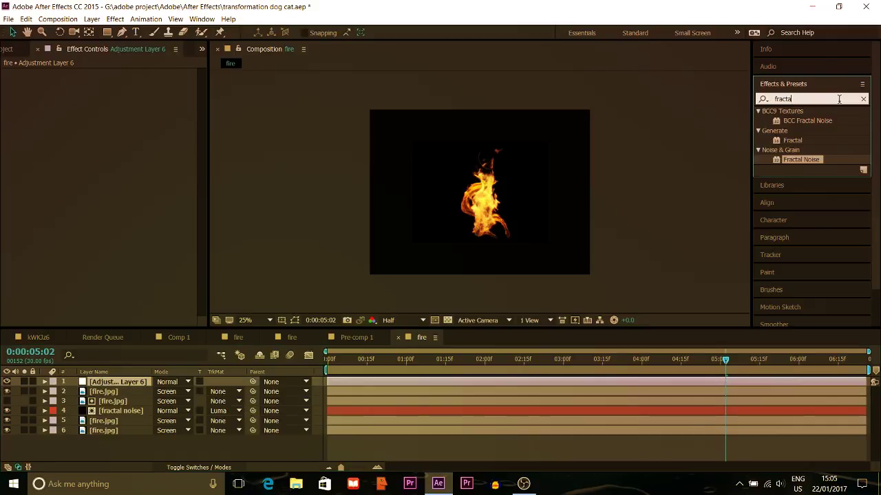
pyautogui.press('BackSpace')
pyautogui.press('BackSpace')
pyautogui.press('BackSpace')
pyautogui.press('BackSpace')
pyautogui.press('BackSpace')
pyautogui.press('BackSpace')
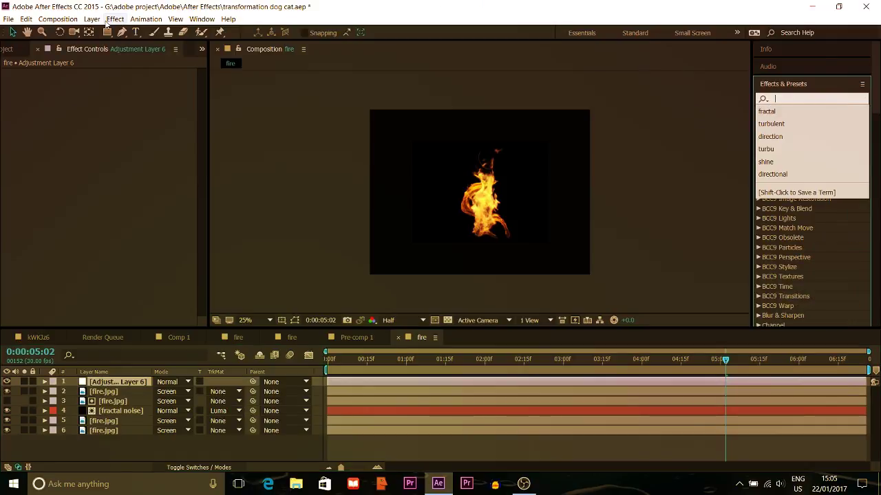
# Apply the Color Correction effect Tint to the adjustment layer.
pyautogui.click(115, 19)
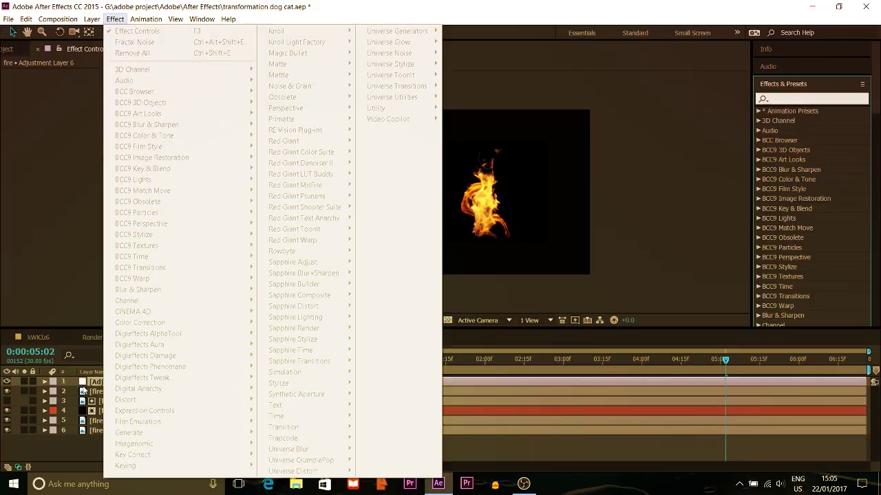
pyautogui.click(85, 390)
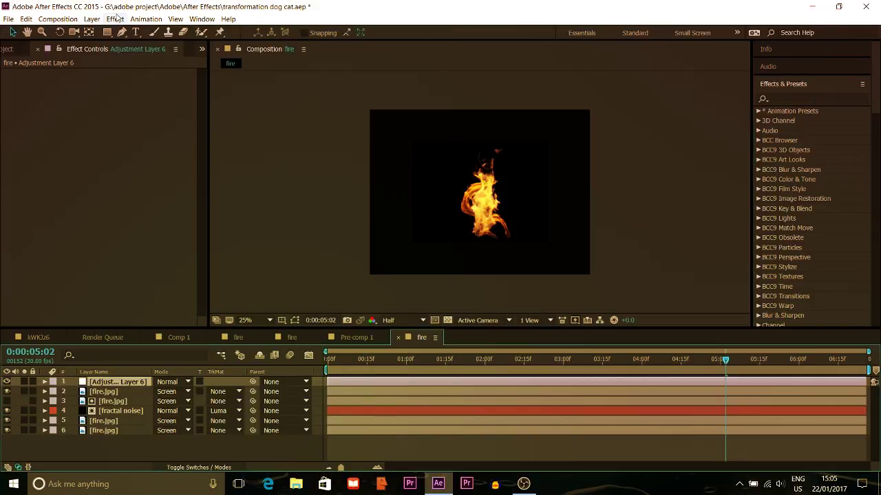
pyautogui.click(116, 19)
pyautogui.moveTo(188, 390)
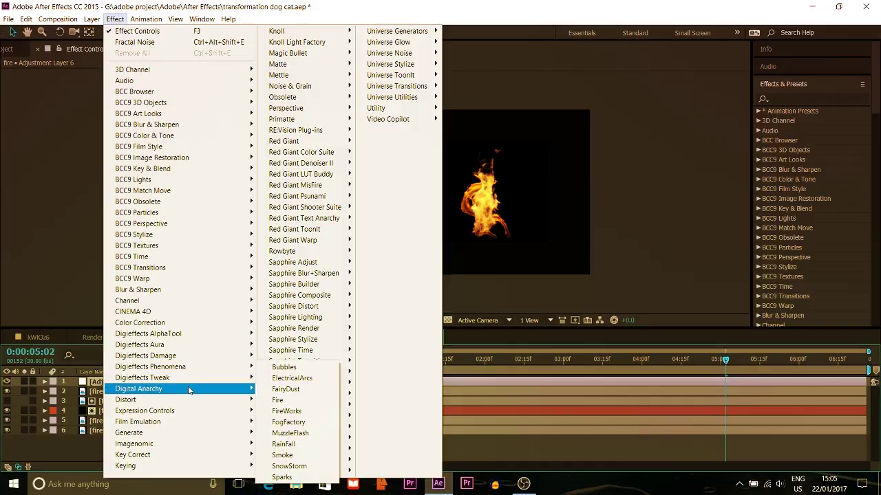
pyautogui.moveTo(183, 323)
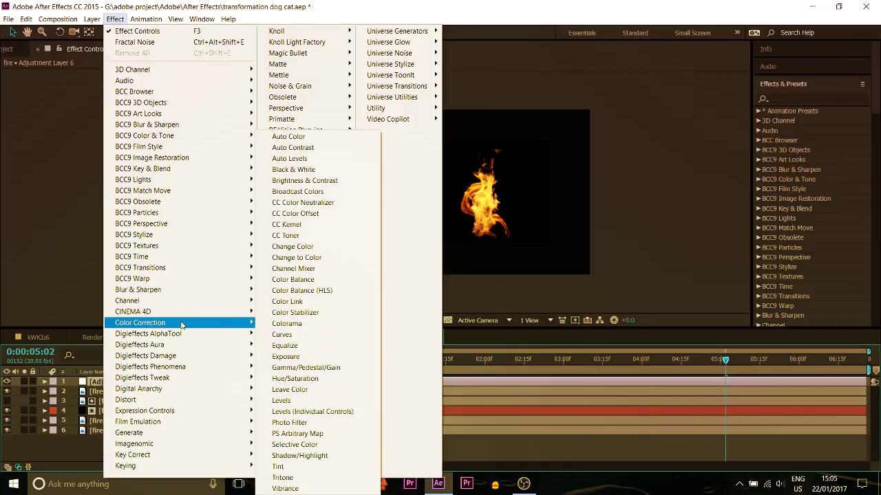
pyautogui.click(305, 468)
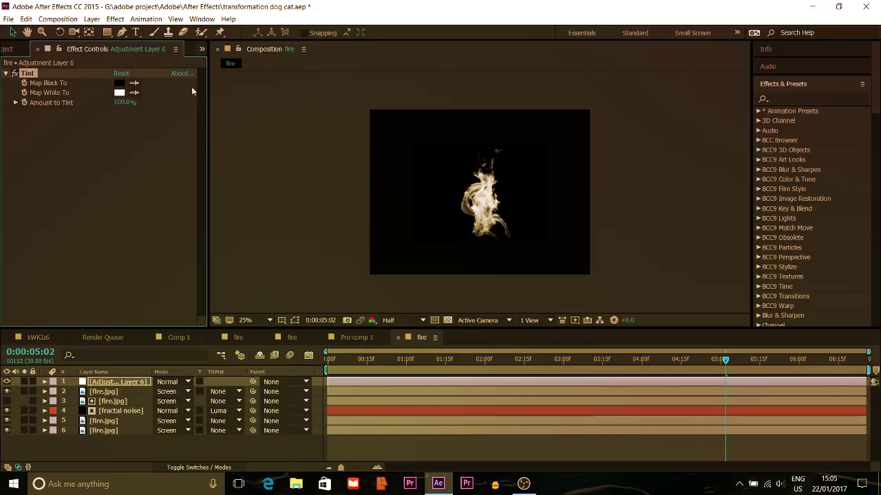
# Apply the Video Copilot effect VC Color Vibrance to the adjustment layer.
pyautogui.click(115, 19)
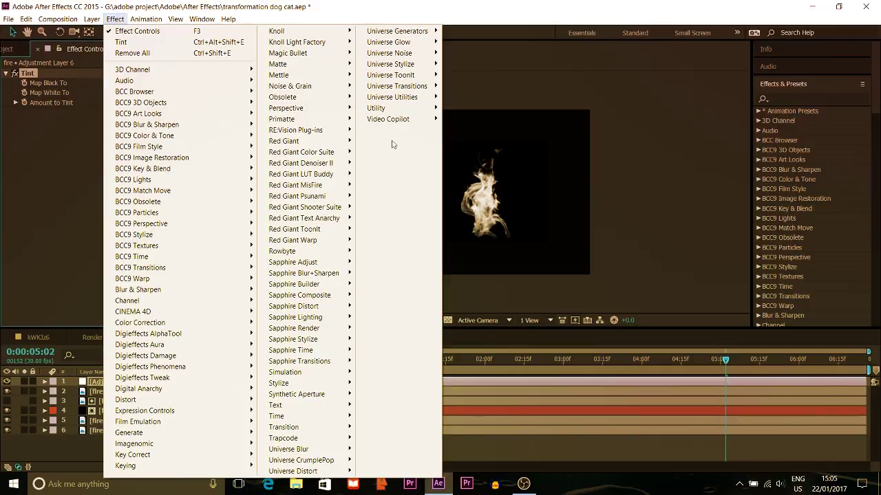
pyautogui.moveTo(389, 124)
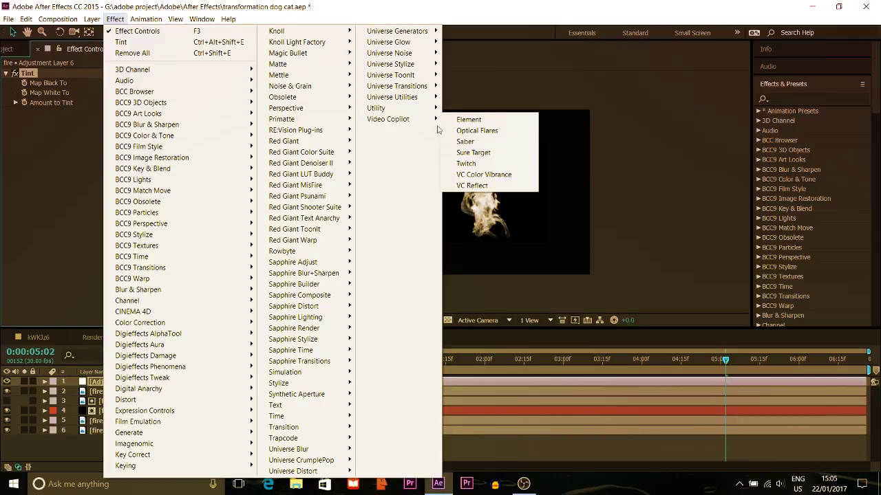
pyautogui.click(468, 176)
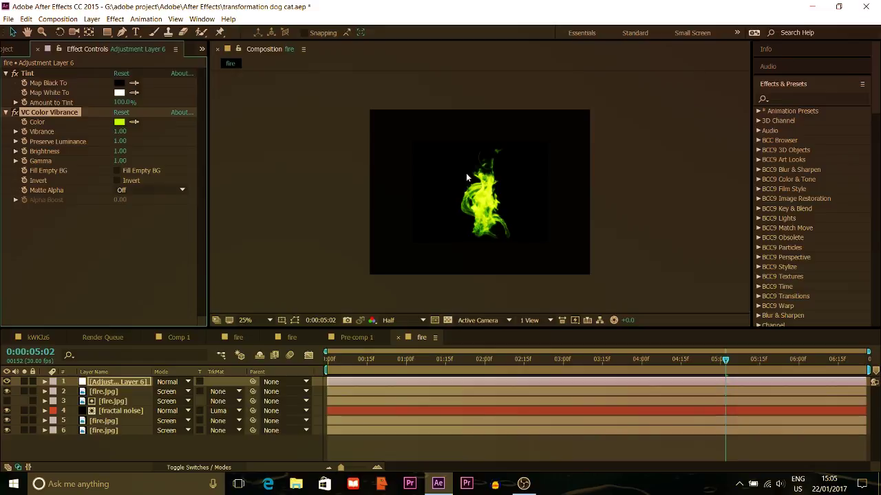
# Set the VC Color Vibrance color to blue 3166CB and preview the flames.
pyautogui.click(120, 124)
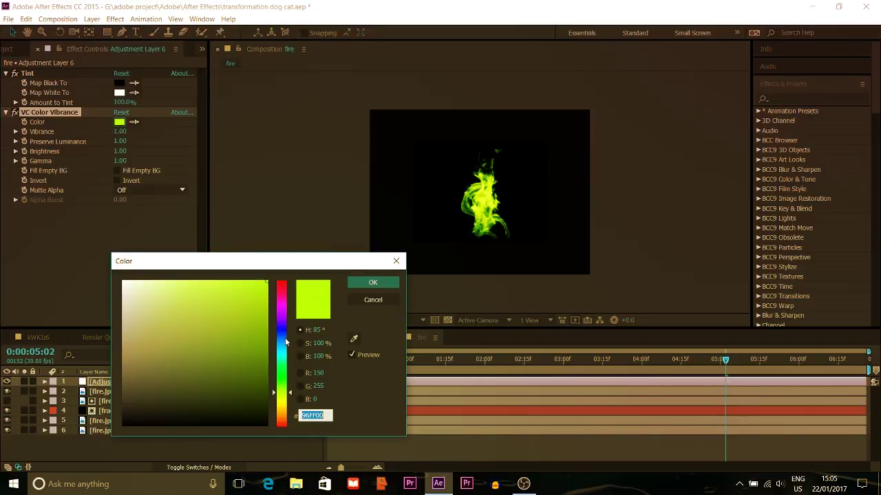
pyautogui.click(285, 338)
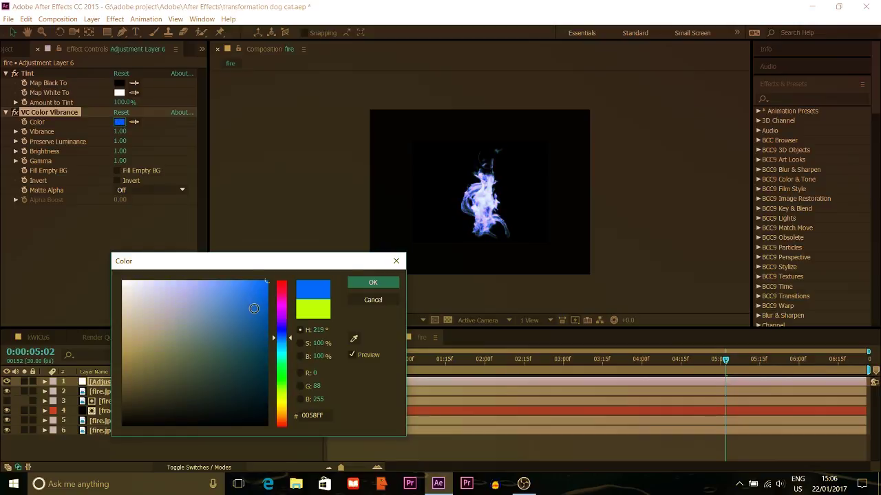
pyautogui.click(254, 309)
pyautogui.click(257, 298)
pyautogui.click(246, 310)
pyautogui.click(233, 310)
pyautogui.click(233, 309)
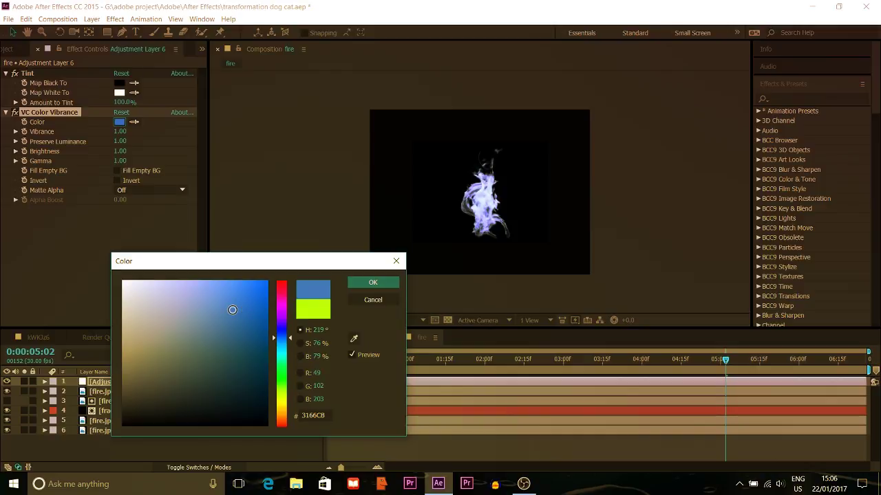
pyautogui.click(372, 282)
pyautogui.press('space')
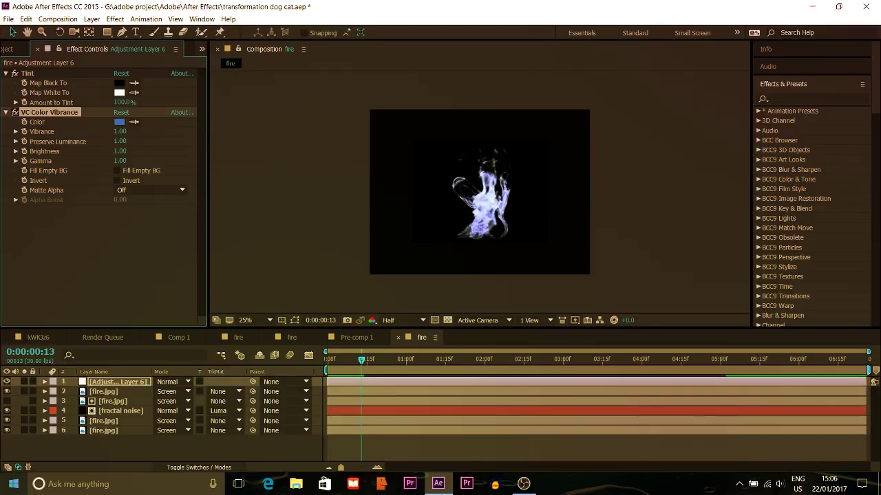
# Pre-compose all six layers into a new composition named "fire", moving all attributes into it.
pyautogui.moveTo(108, 442); pyautogui.dragTo(97, 387)
pyautogui.rightClick(97, 387)
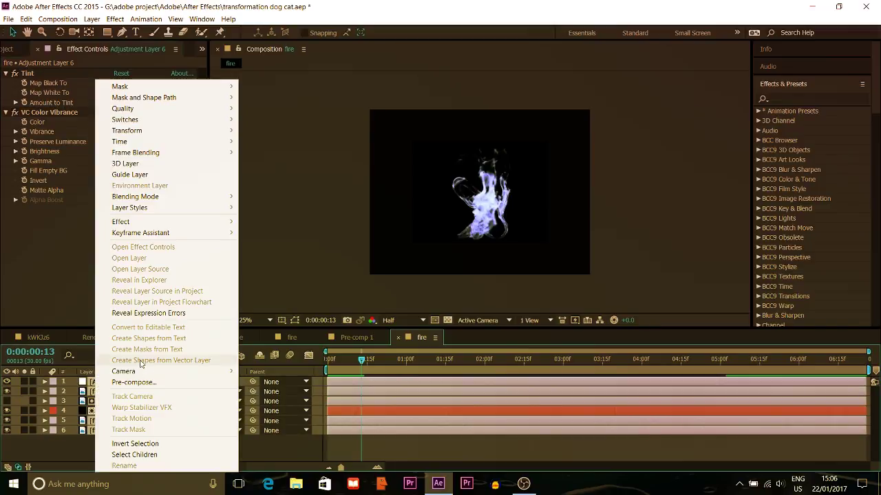
pyautogui.click(146, 383)
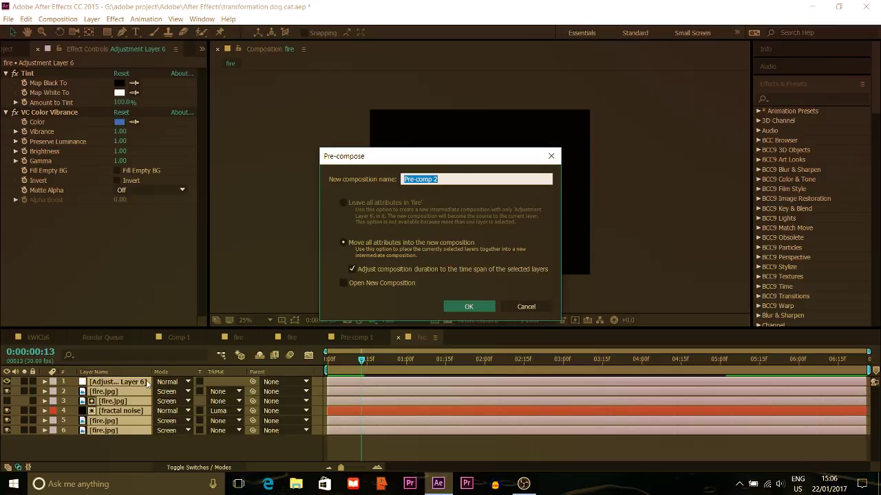
pyautogui.write('fire')
pyautogui.press('Return')
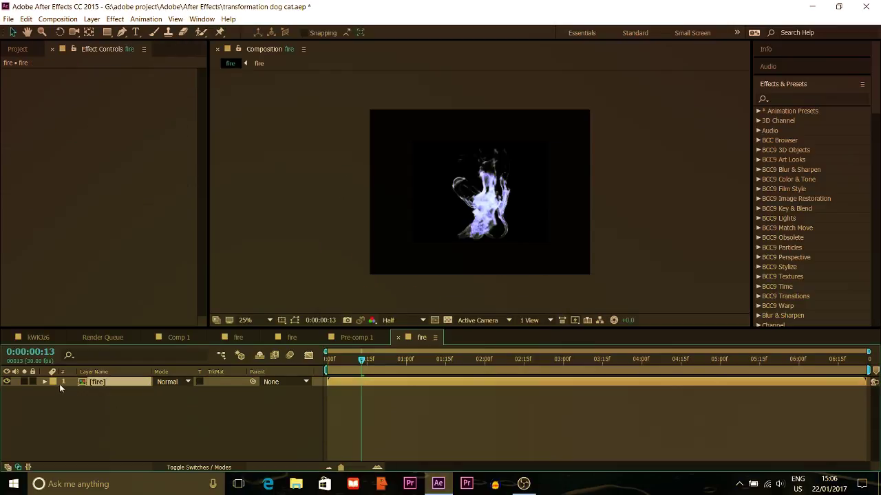
# Create a black 1920 x 1441 px solid named "optical flares" above the fire pre-comp.
pyautogui.rightClick(133, 399)
pyautogui.moveTo(170, 310)
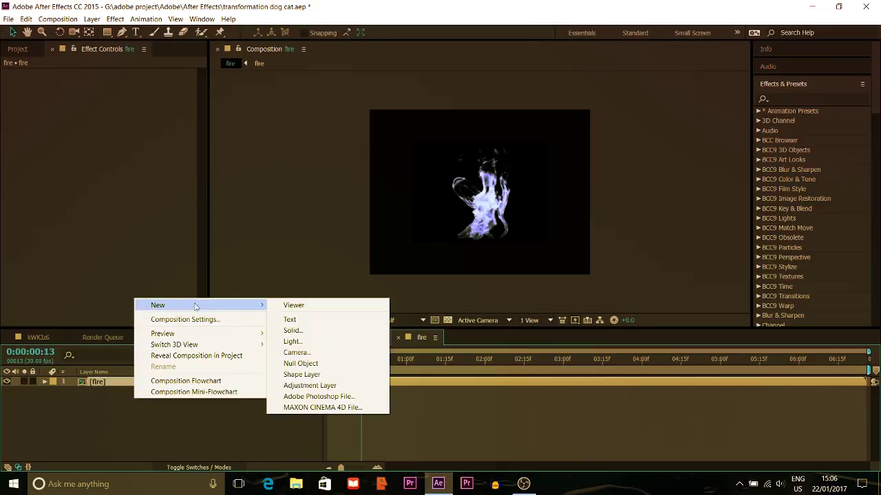
pyautogui.click(303, 331)
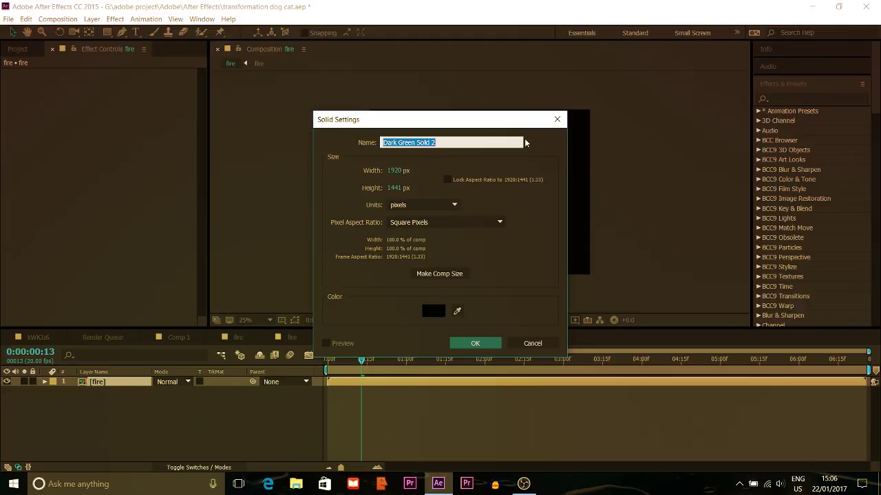
pyautogui.write('optical fares')
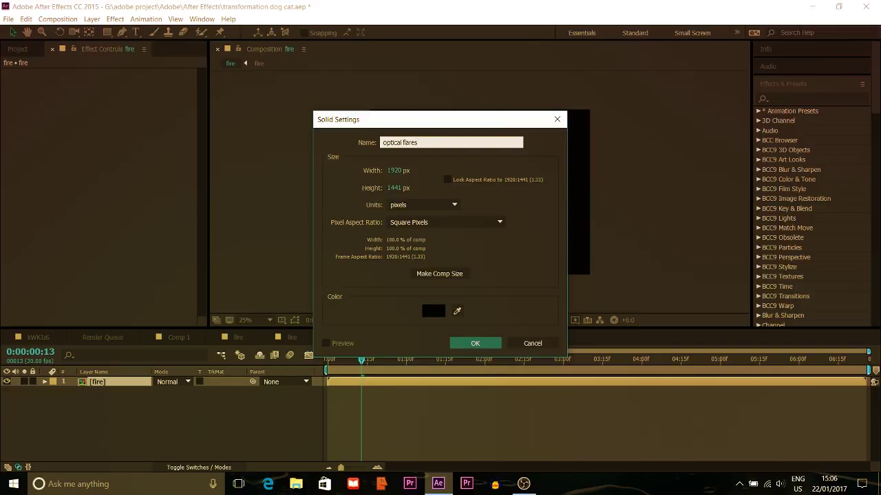
pyautogui.press('Return')
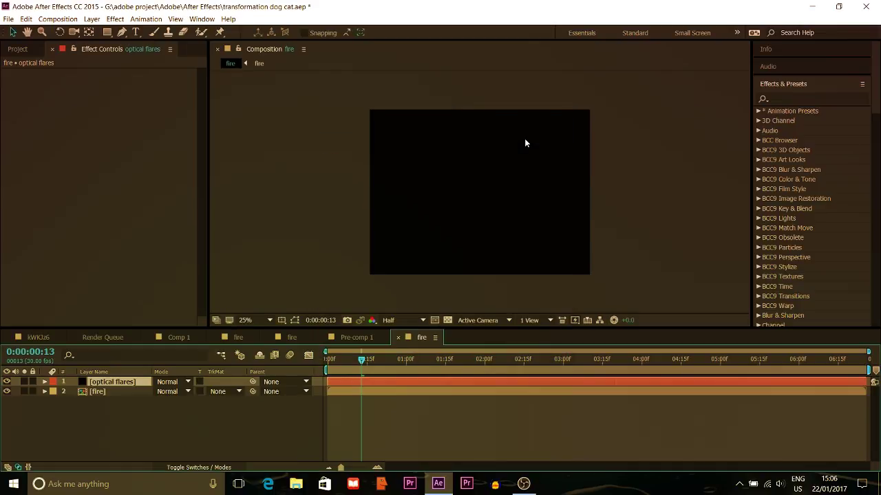
# Apply the Video Copilot Optical Flares effect to the optical flares solid with Render Mode On Transparent.
pyautogui.click(115, 18)
pyautogui.moveTo(146, 19)
pyautogui.moveTo(115, 19)
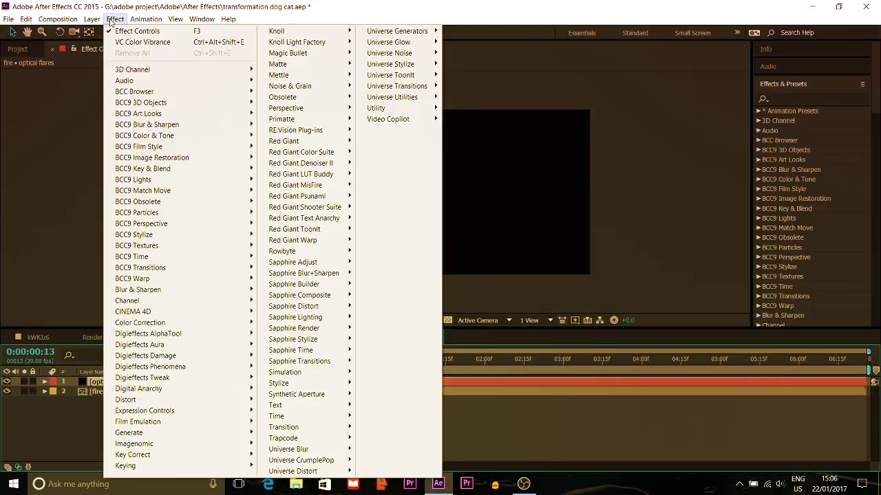
pyautogui.moveTo(376, 108)
pyautogui.moveTo(395, 119)
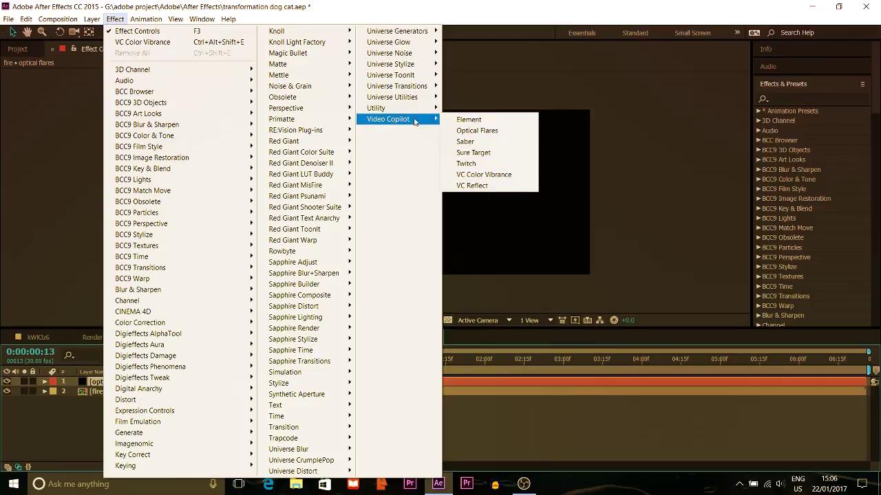
pyautogui.click(471, 130)
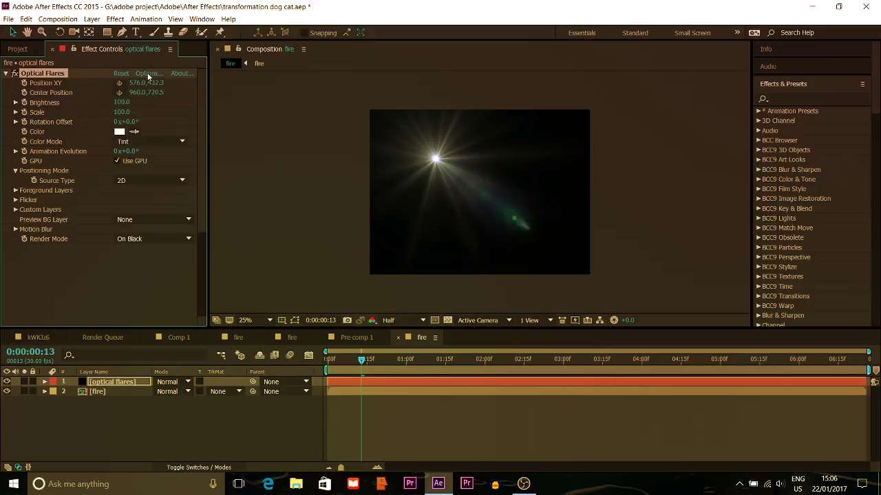
pyautogui.click(152, 240)
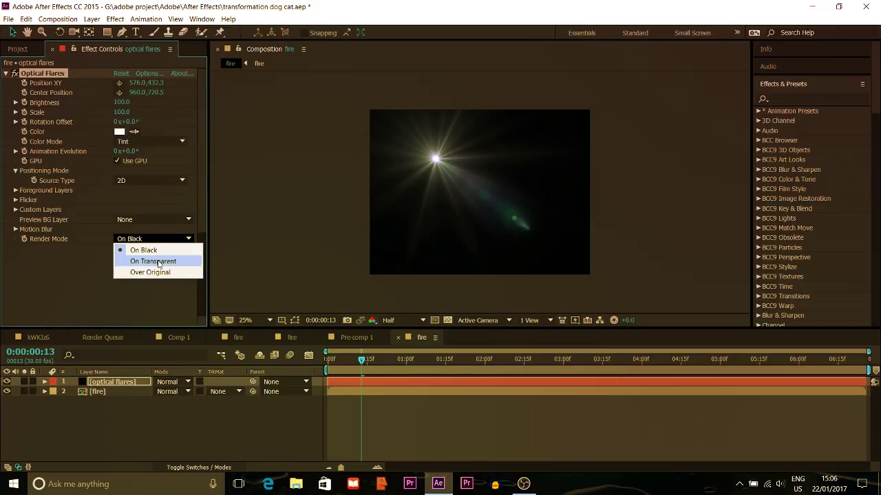
pyautogui.click(157, 262)
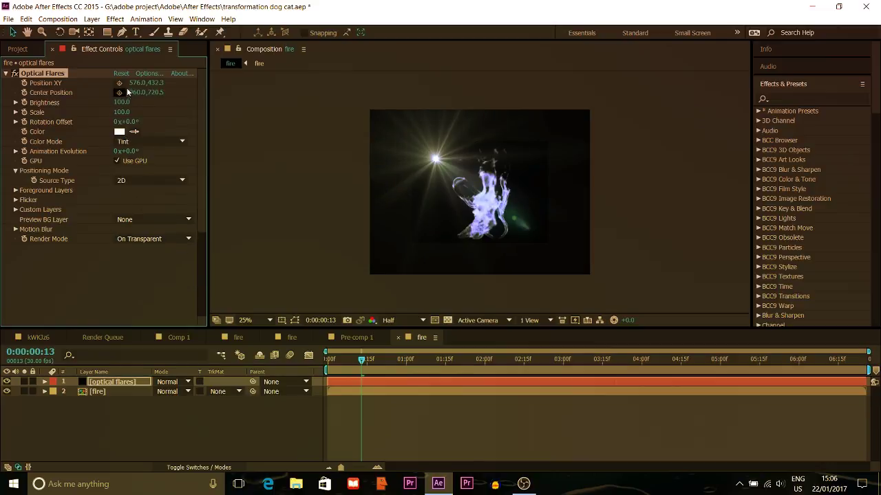
# Replace all lens objects in the Optical Flares stack with a single basic Glow and accept the flare options.
pyautogui.click(144, 74)
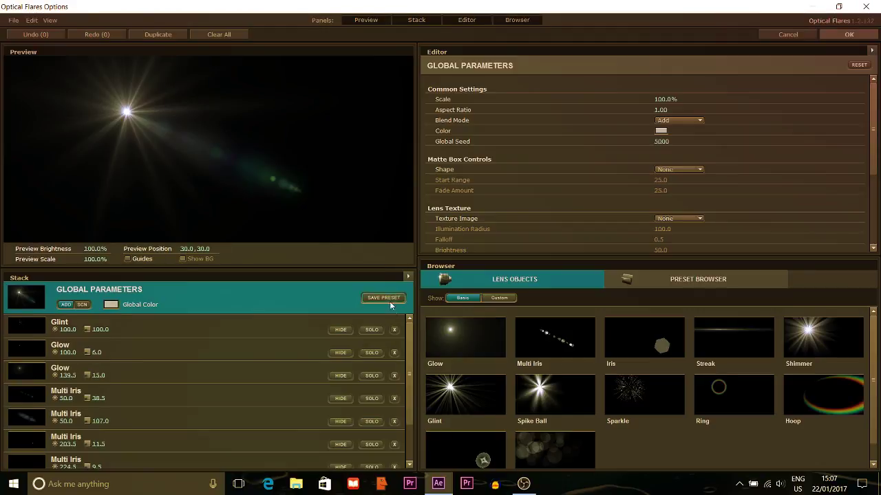
pyautogui.click(394, 330)
pyautogui.click(394, 331)
pyautogui.click(394, 330)
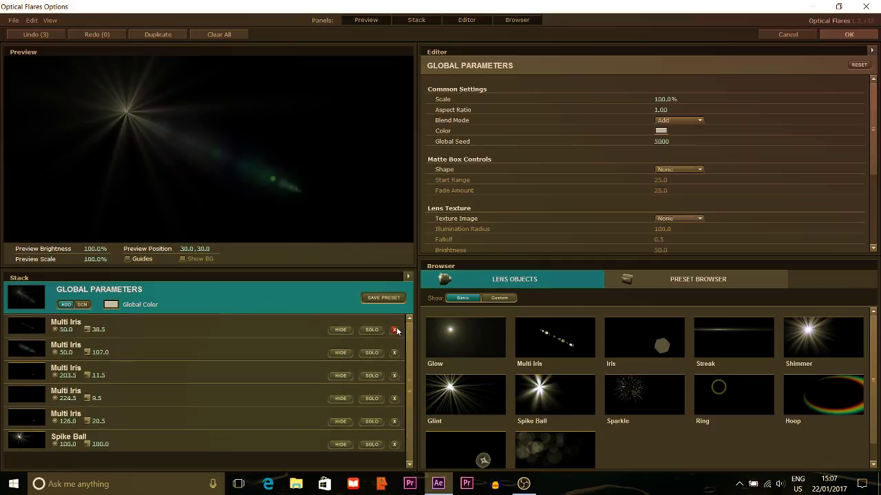
pyautogui.click(394, 330)
pyautogui.click(394, 330)
pyautogui.click(394, 330)
pyautogui.click(395, 330)
pyautogui.click(395, 330)
pyautogui.click(395, 330)
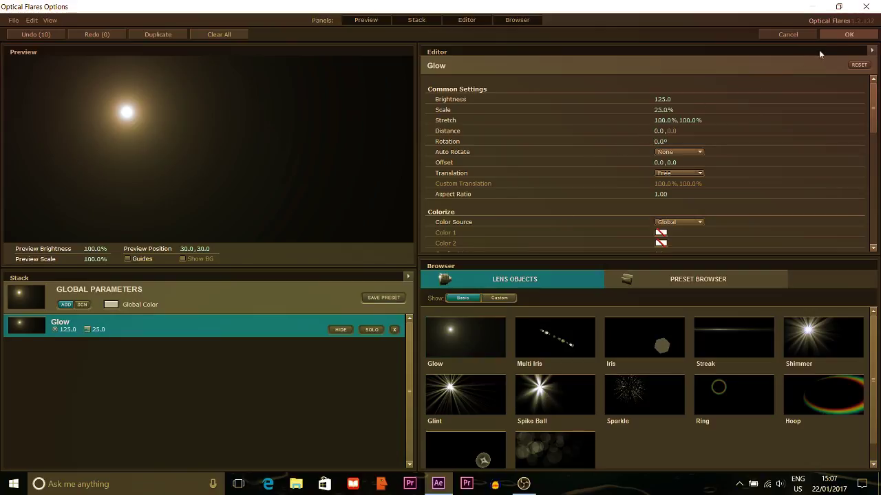
pyautogui.click(843, 35)
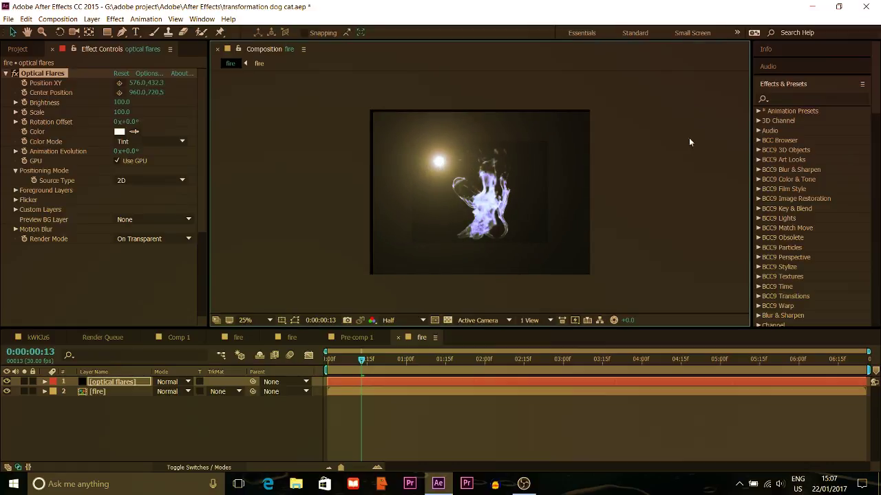
# Set the optical flares layer's blending mode to Screen and the Optical Flares Render Mode to On Black.
pyautogui.click(177, 383)
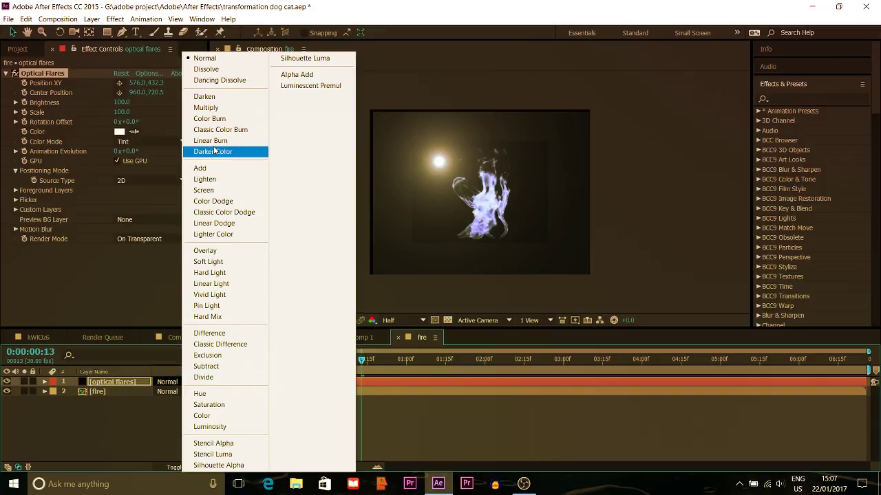
pyautogui.click(214, 191)
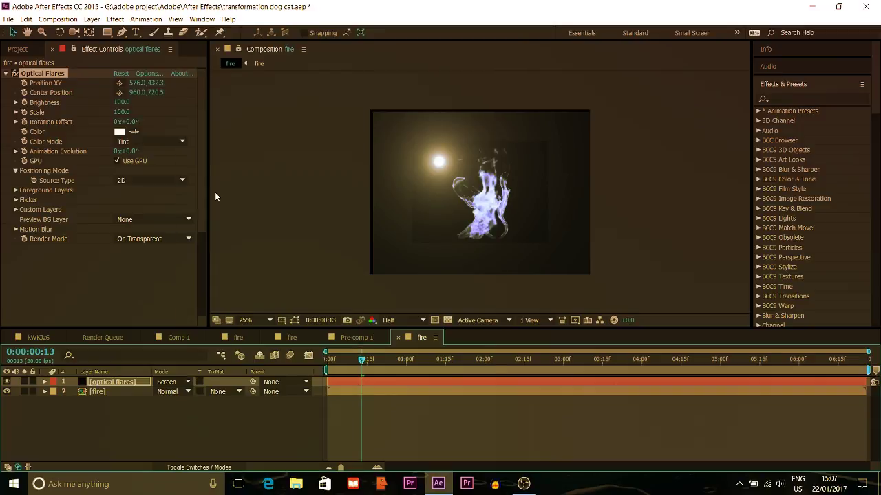
pyautogui.click(167, 239)
pyautogui.click(169, 249)
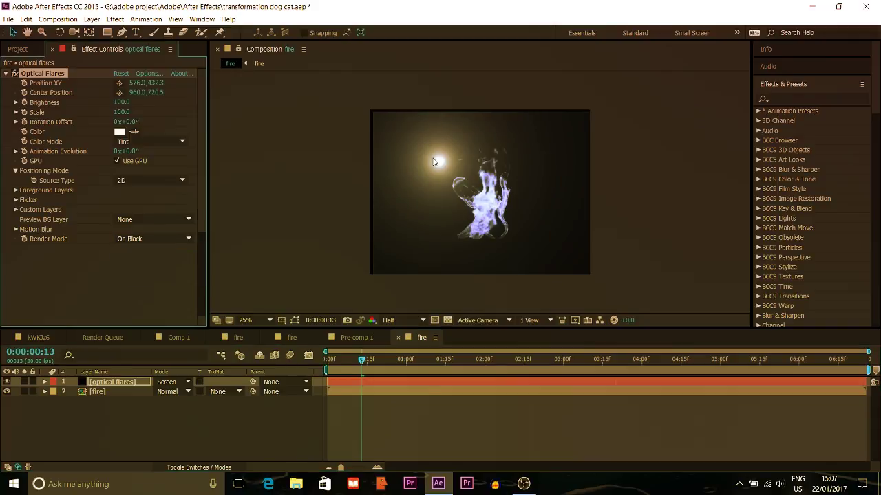
# Place the flare at the base of the flames, with Center Position about 972, 1116 and Position XY about 908, 1148.
pyautogui.click(119, 92)
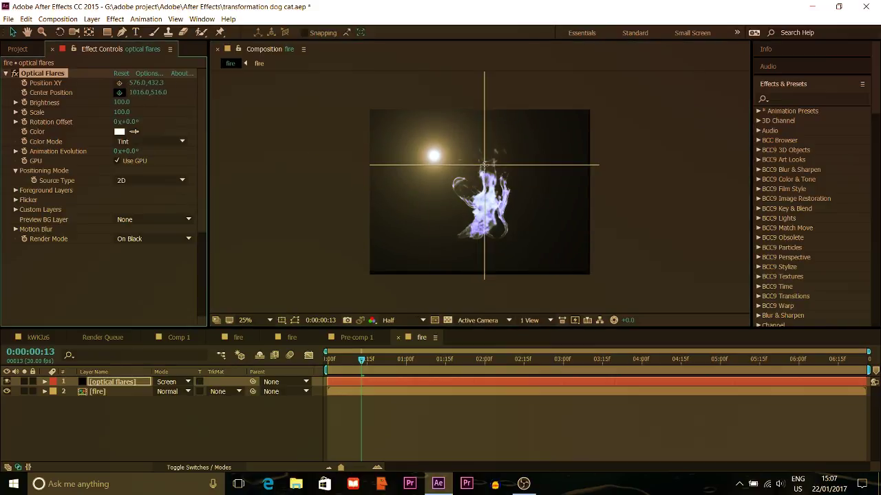
pyautogui.click(477, 238)
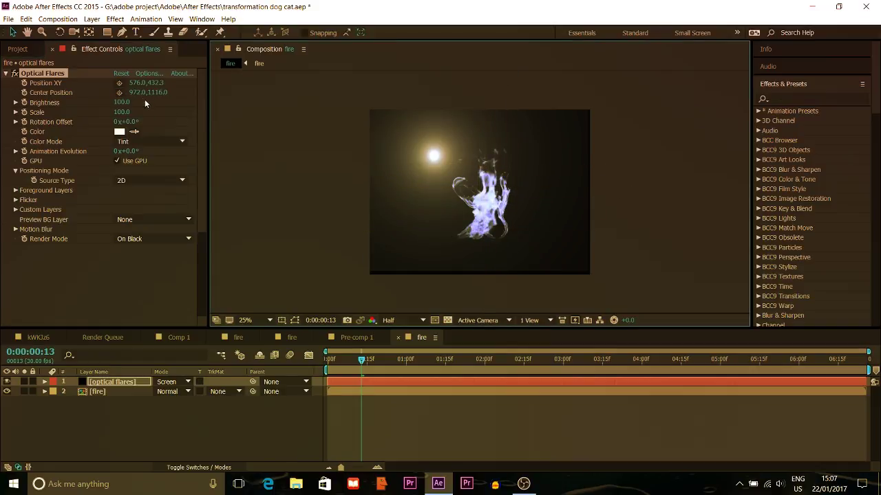
pyautogui.click(120, 83)
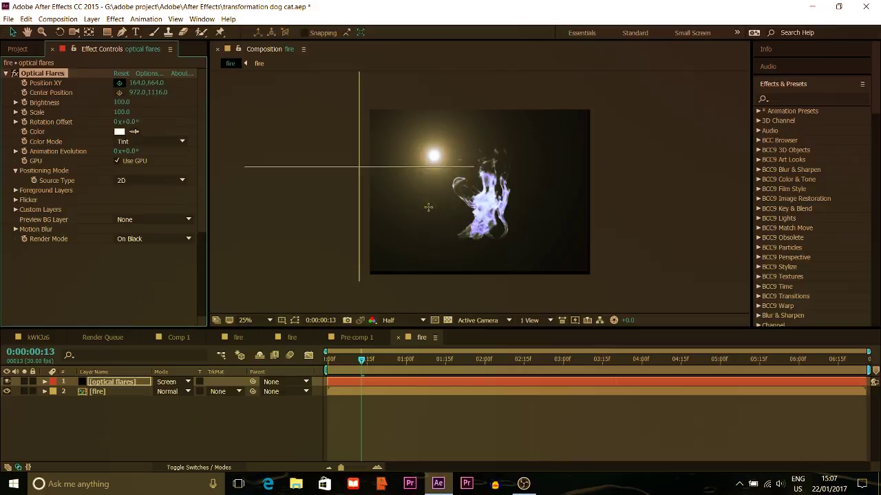
pyautogui.click(472, 240)
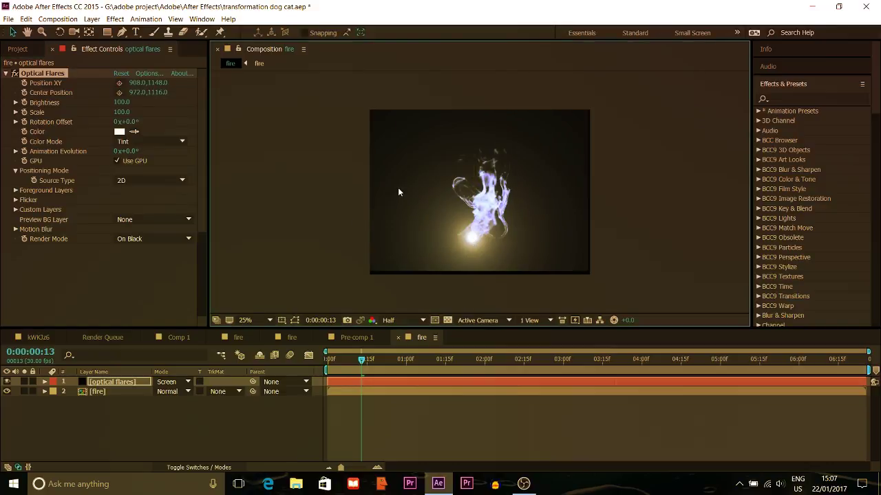
# Add an adjustment layer above the optical flares layer and apply the Tint color correction effect to it.
pyautogui.rightClick(112, 414)
pyautogui.moveTo(150, 328)
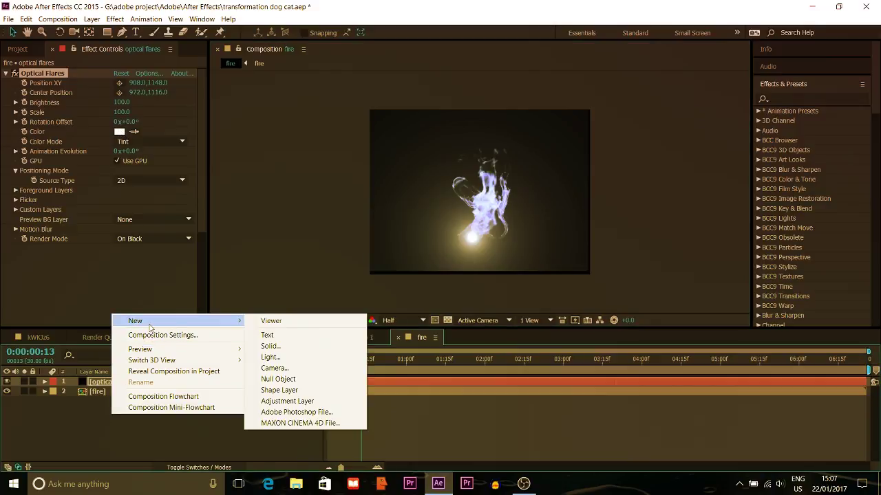
pyautogui.click(313, 401)
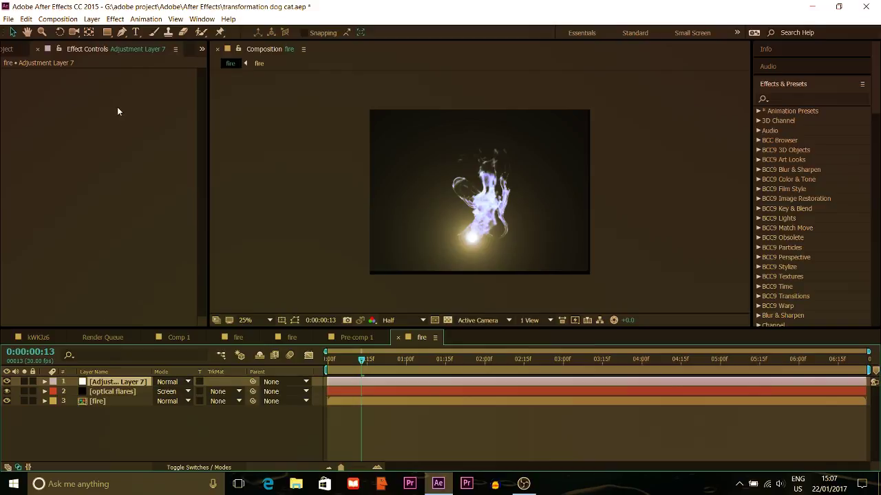
pyautogui.click(115, 19)
pyautogui.moveTo(145, 135)
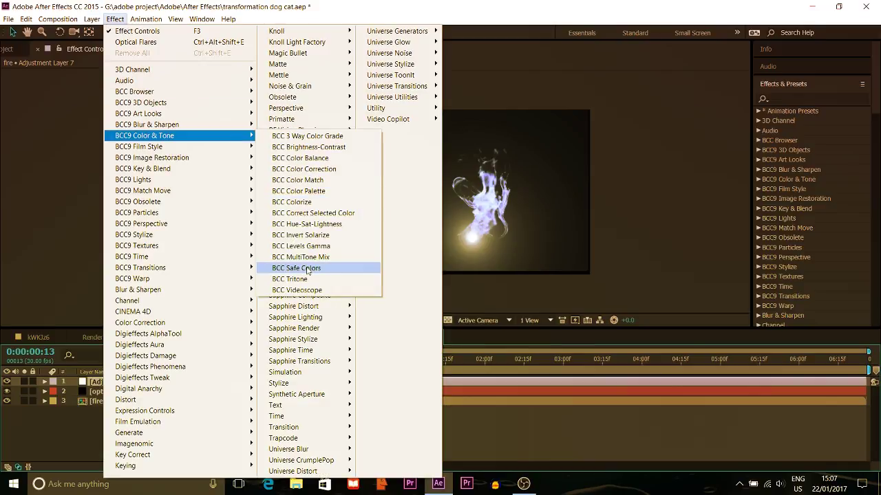
pyautogui.moveTo(227, 323)
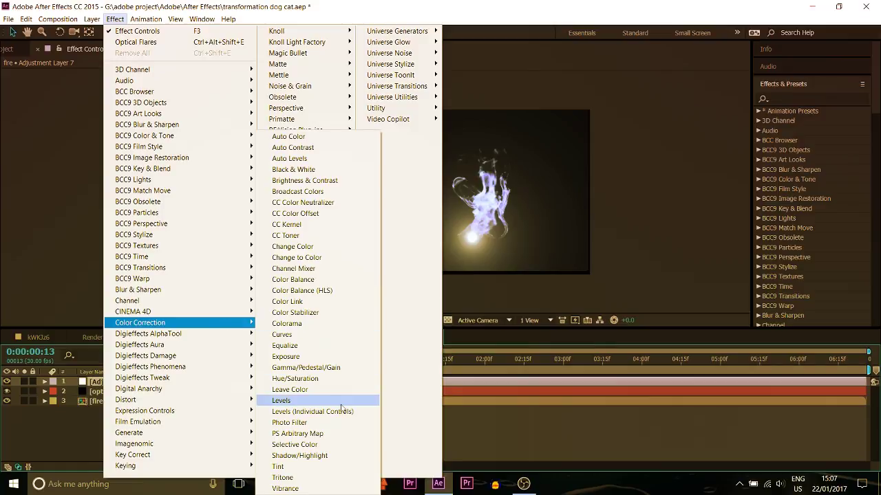
pyautogui.click(319, 467)
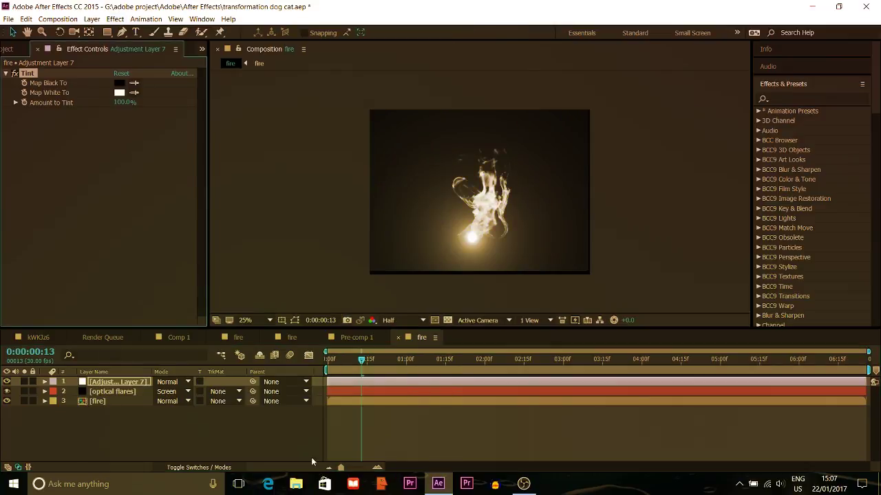
# Apply VC Color Vibrance with the blue color 006BFF to the adjustment layer and preview the animation.
pyautogui.click(146, 18)
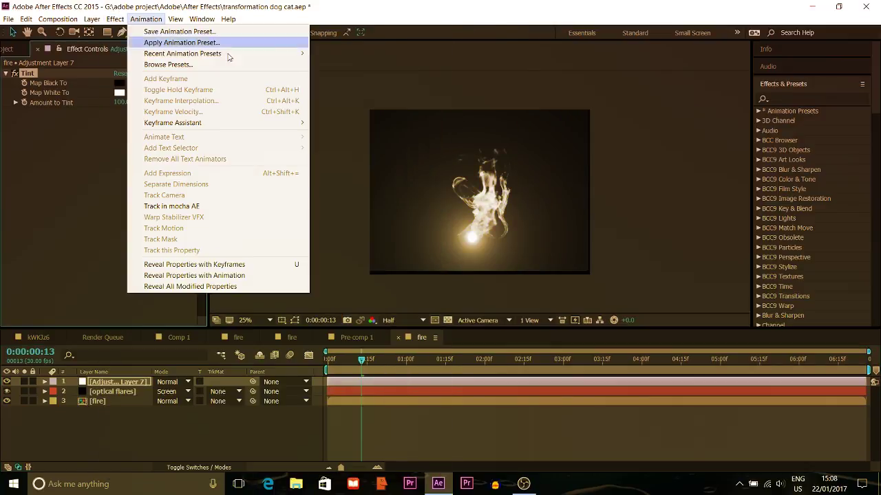
pyautogui.click(114, 18)
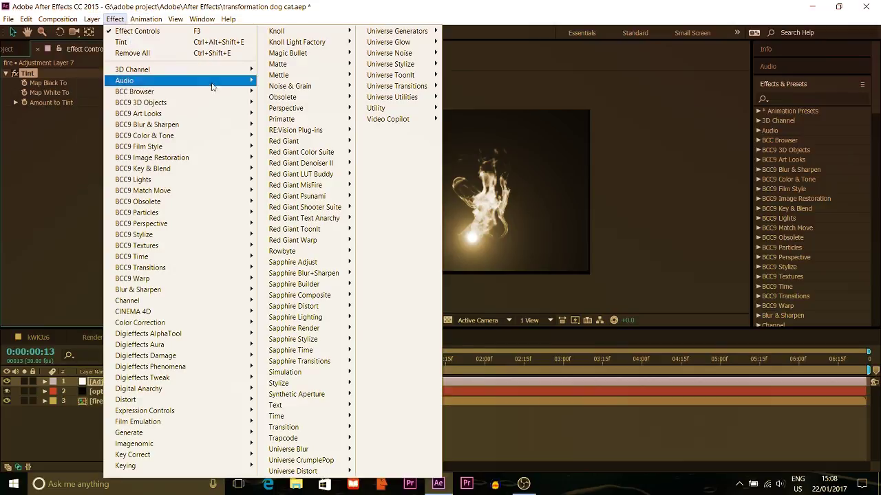
pyautogui.moveTo(399, 119)
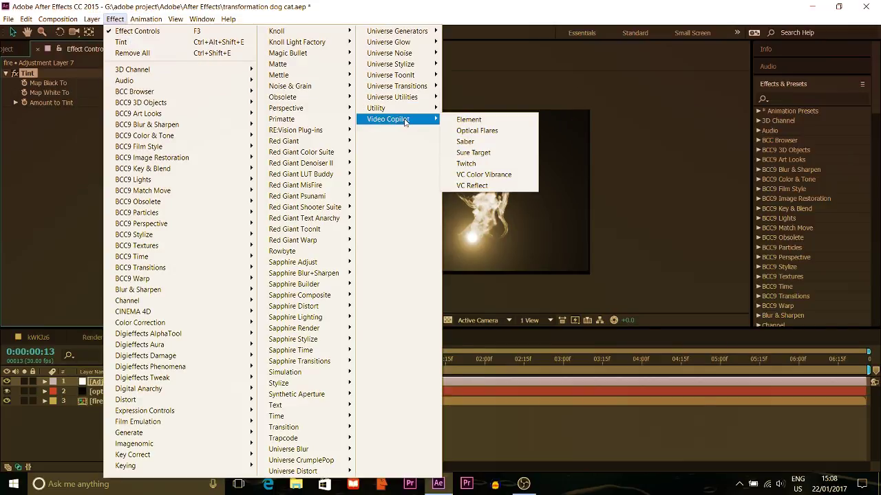
pyautogui.click(484, 175)
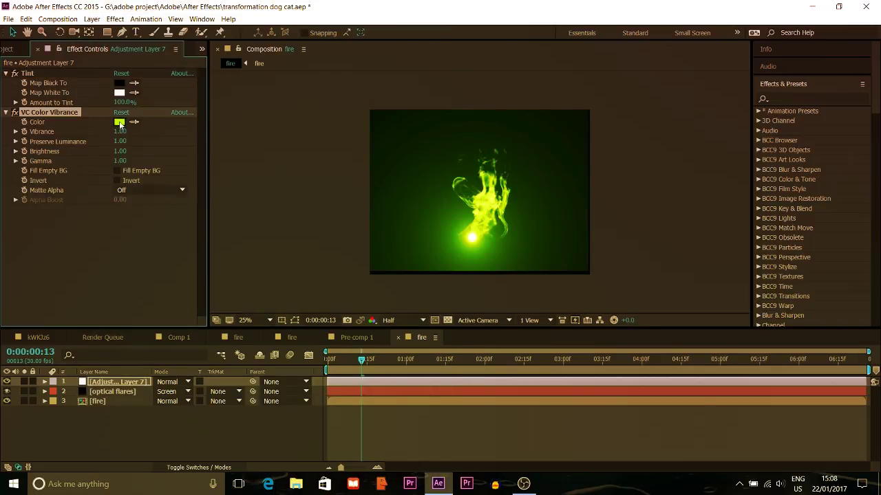
pyautogui.click(120, 122)
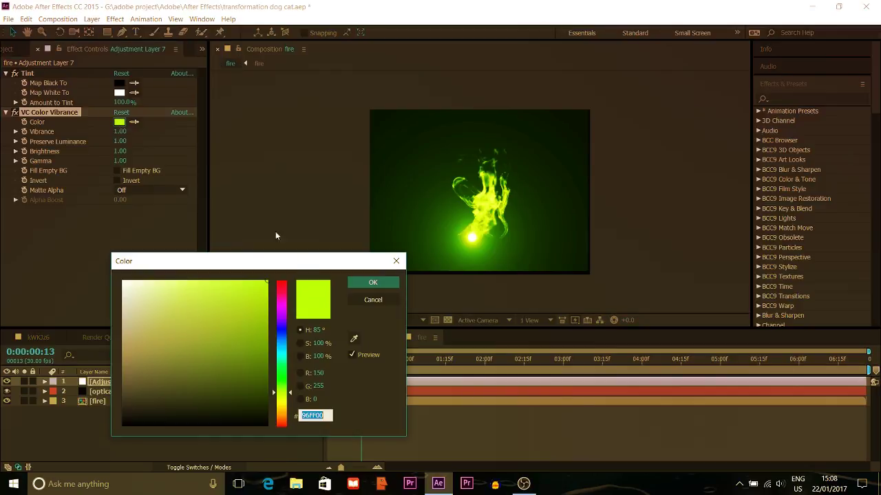
pyautogui.click(285, 339)
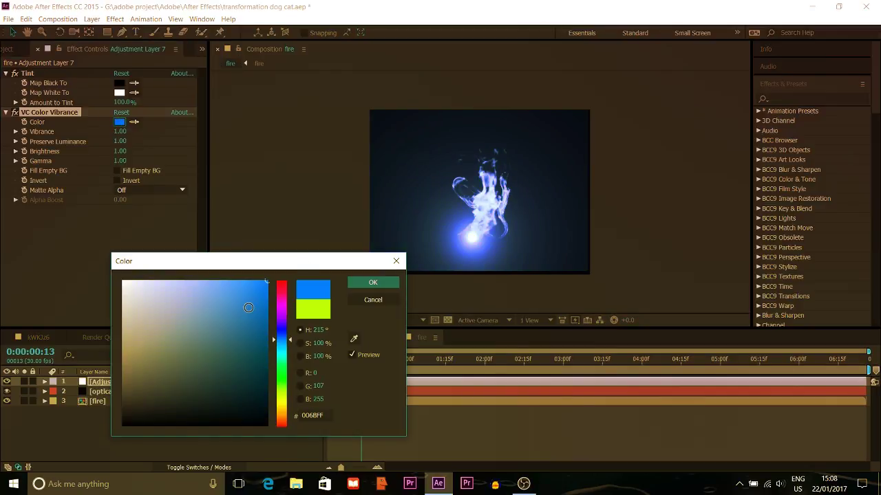
pyautogui.click(389, 283)
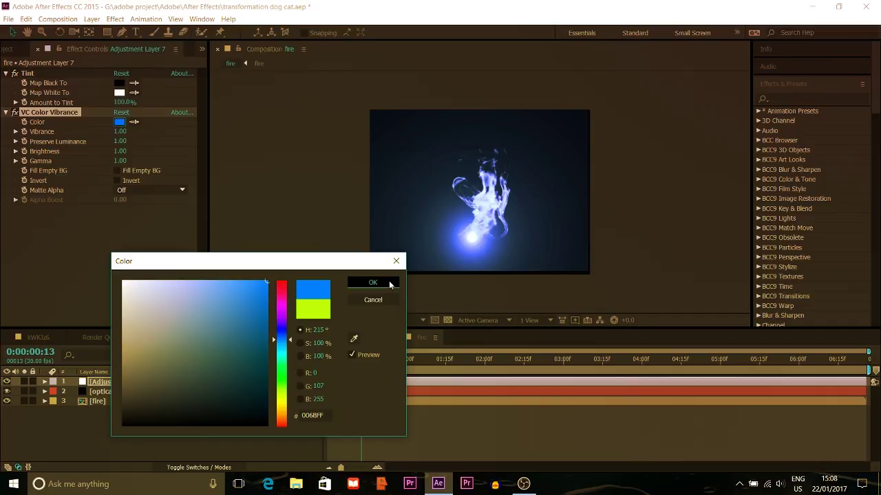
pyautogui.press('space')
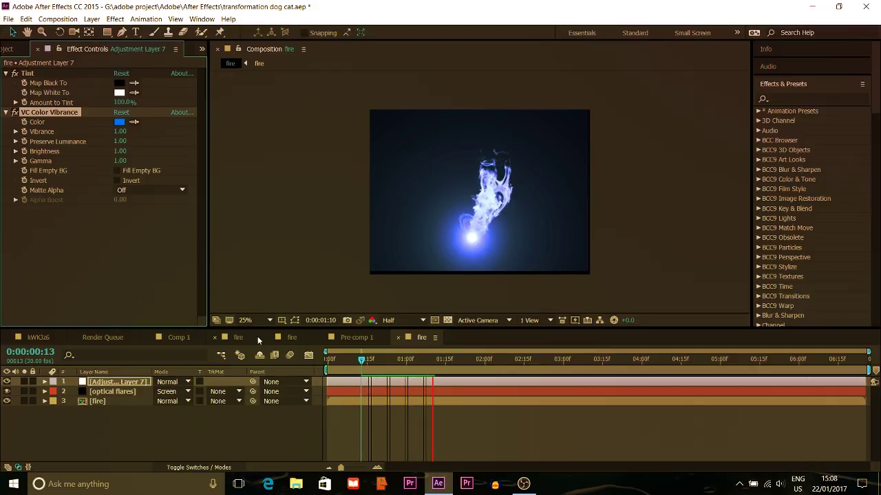
pyautogui.press('space')
# Set the Optical Flares Scale to 150 on the optical flares layer.
pyautogui.click(134, 391)
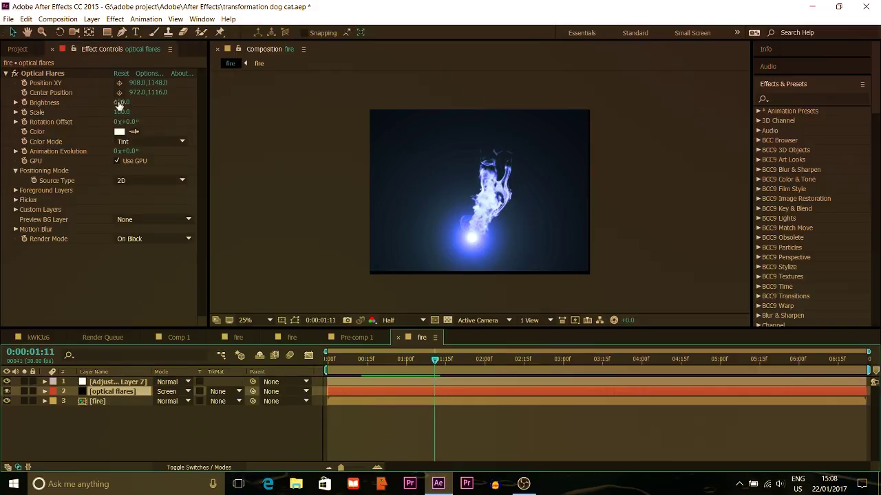
pyautogui.click(121, 102)
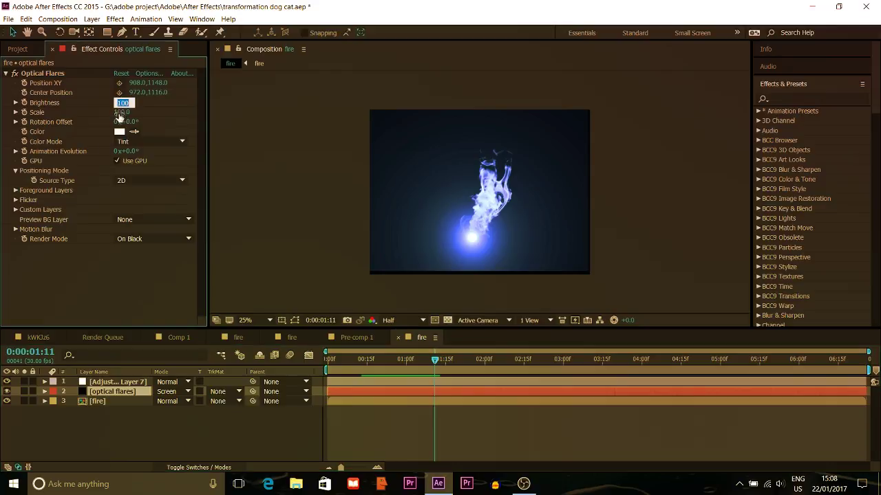
pyautogui.click(103, 112)
pyautogui.moveTo(121, 112); pyautogui.dragTo(122, 111)
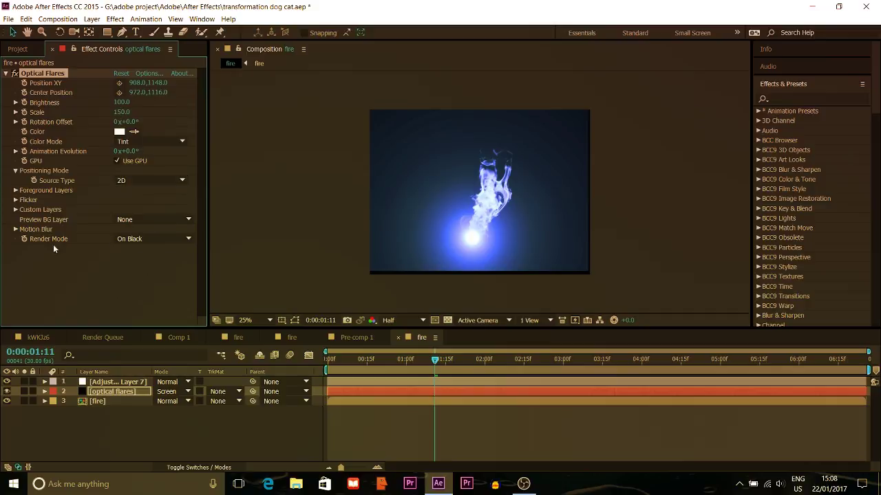
# Apply Fast Blur with a Blurriness of 40 to the optical flares layer and preview the animation.
pyautogui.click(114, 20)
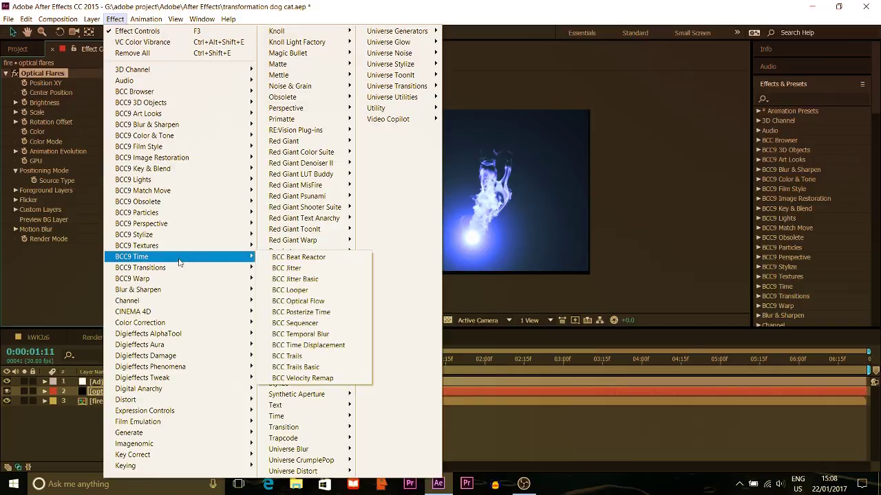
pyautogui.moveTo(187, 346)
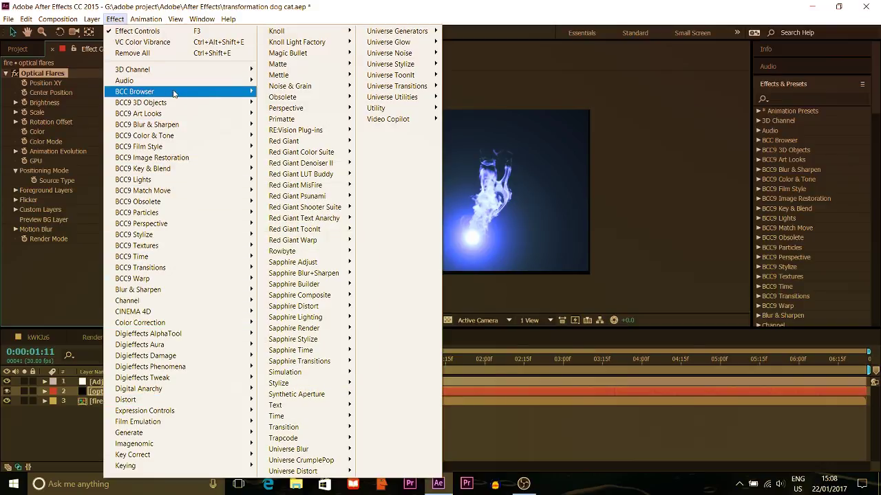
pyautogui.moveTo(179, 295)
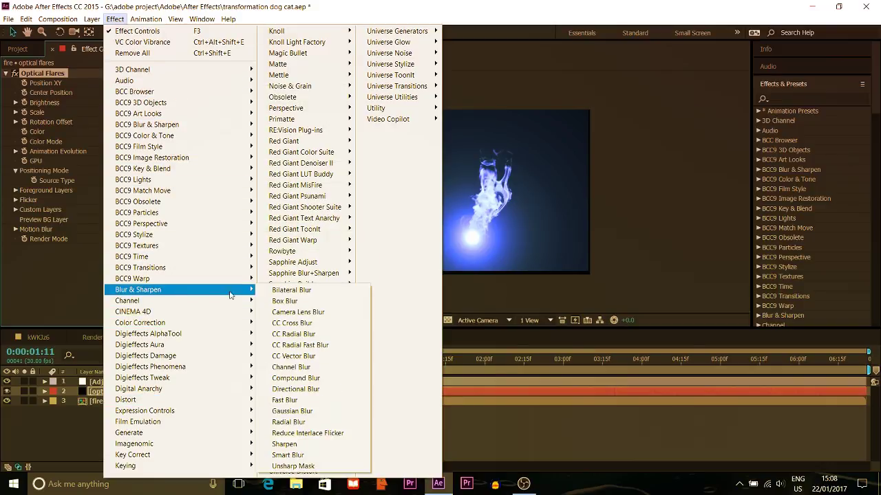
pyautogui.click(294, 401)
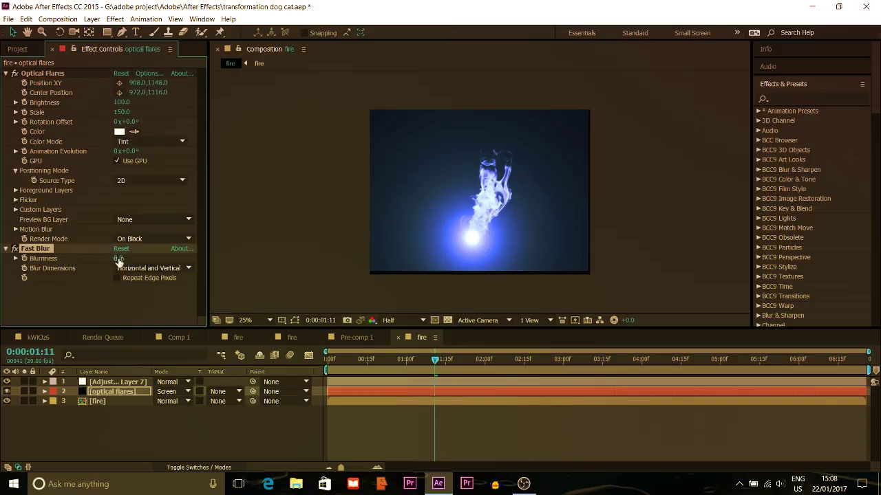
pyautogui.moveTo(118, 258); pyautogui.dragTo(134, 257)
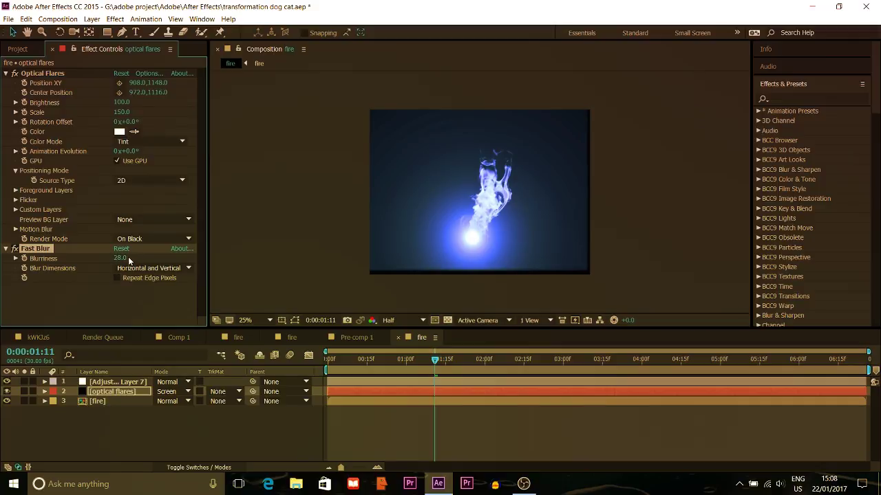
pyautogui.moveTo(120, 258); pyautogui.dragTo(129, 258)
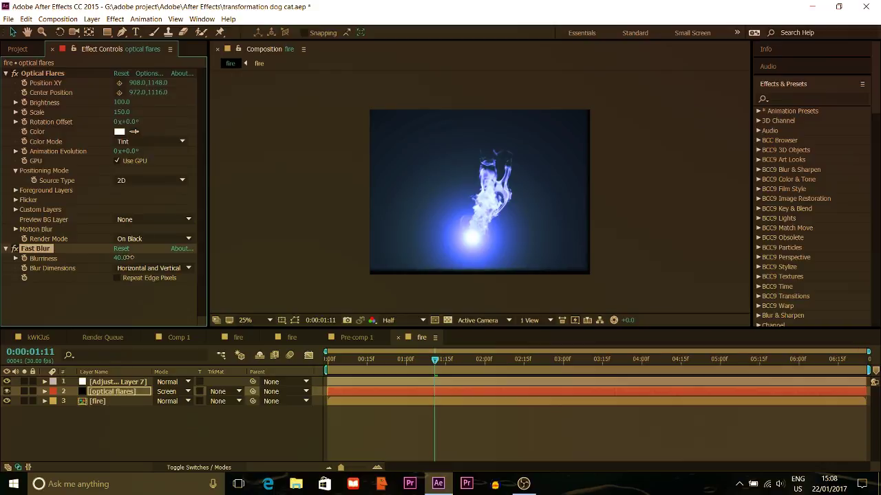
pyautogui.click(171, 292)
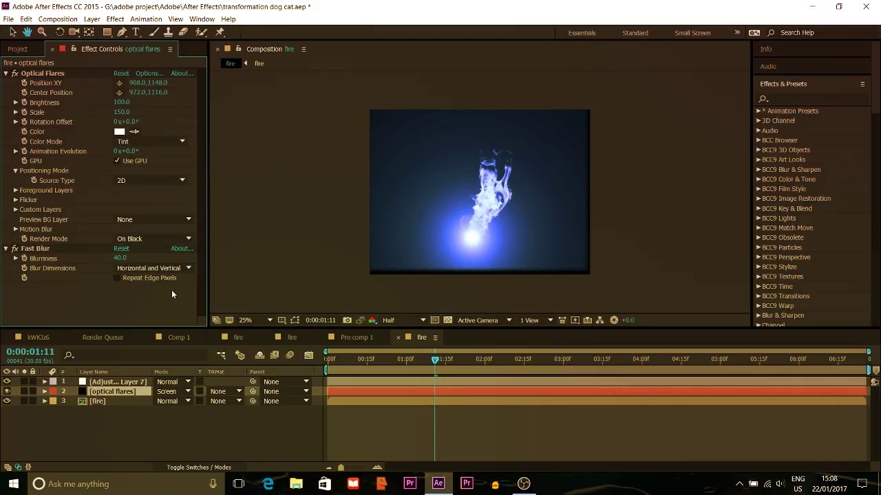
pyautogui.press('space')
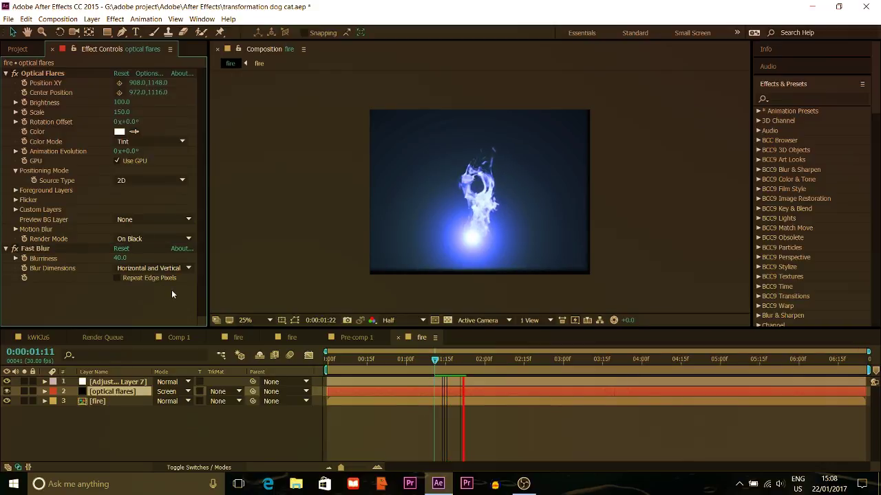
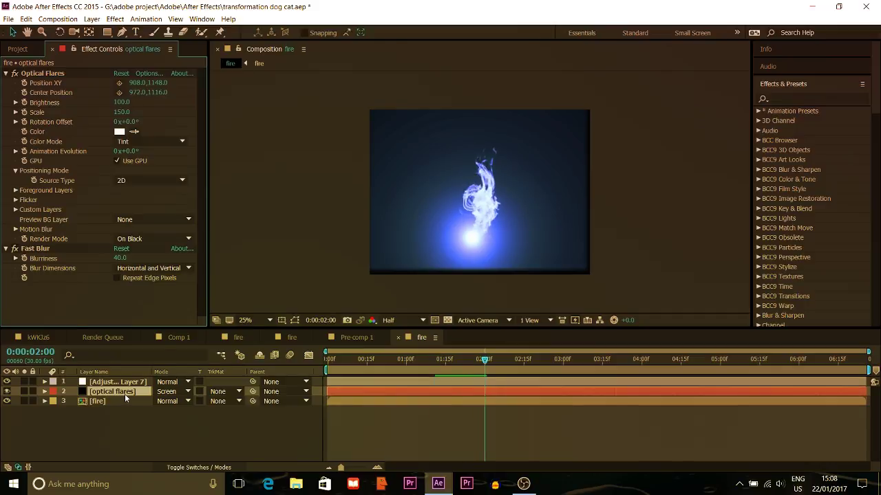
# Add a two-node camera with the 35mm preset to the fire composition.
pyautogui.rightClick(140, 427)
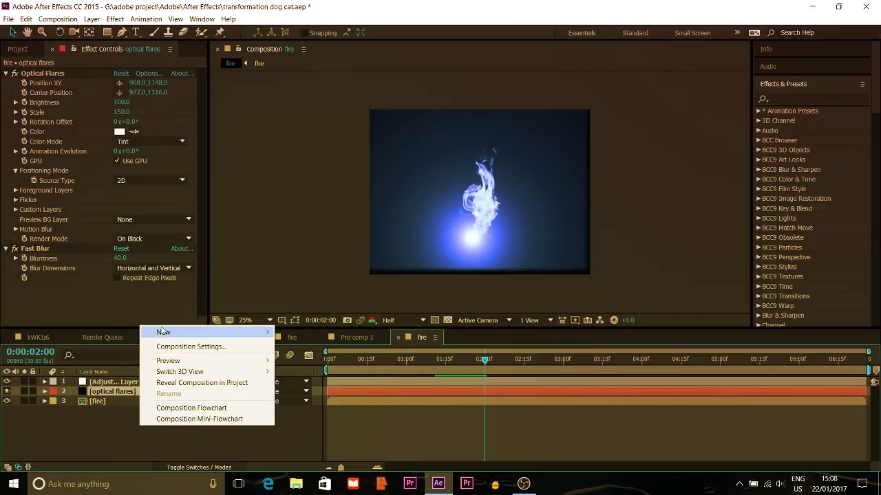
pyautogui.moveTo(162, 332)
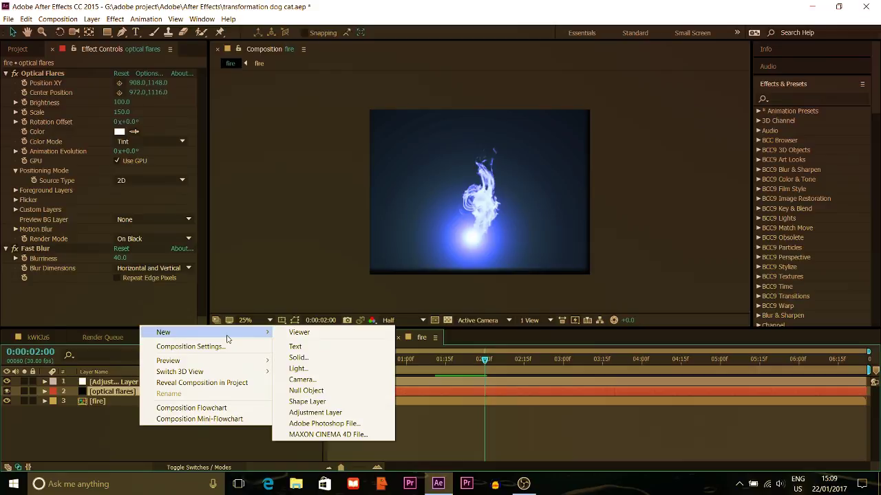
pyautogui.click(313, 380)
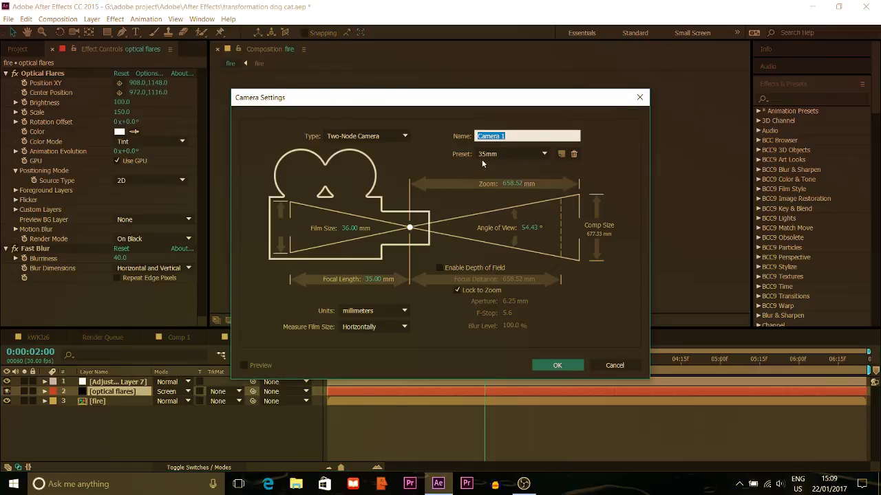
pyautogui.click(555, 365)
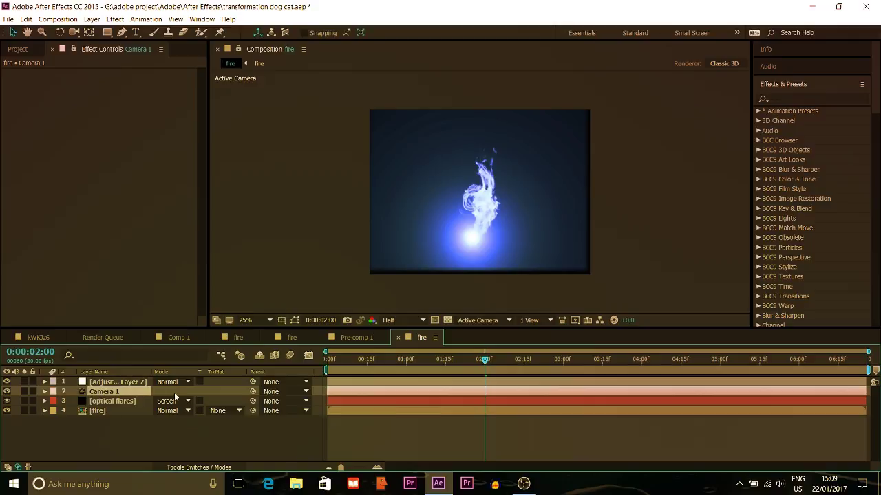
# Pre-compose the optical flares and fire layers together into a new composition named "energy blast".
pyautogui.click(218, 468)
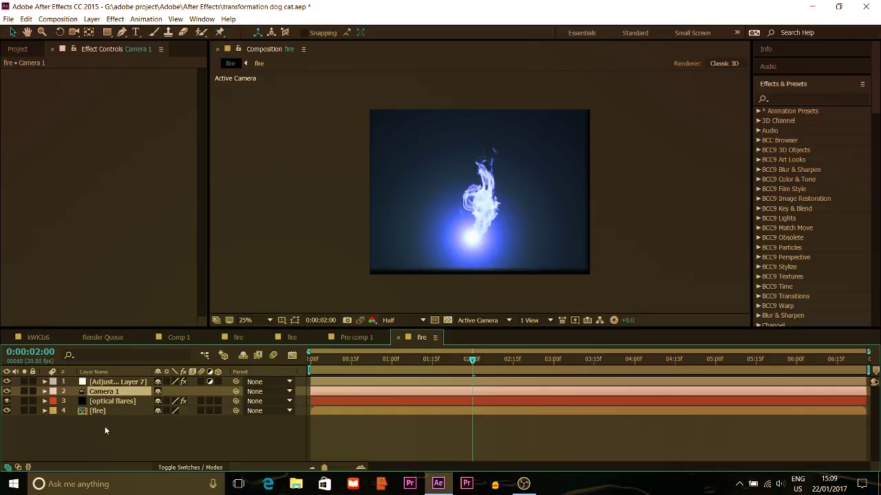
pyautogui.moveTo(104, 426); pyautogui.dragTo(98, 405)
pyautogui.rightClick(99, 404)
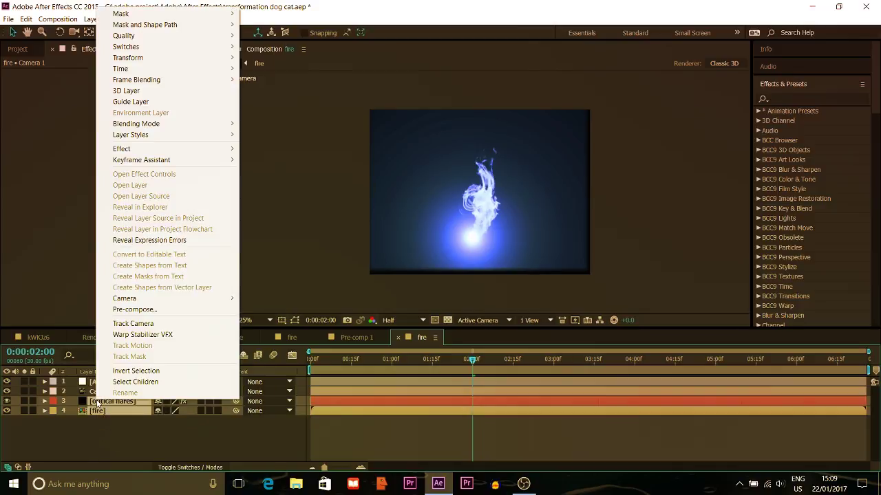
pyautogui.click(135, 309)
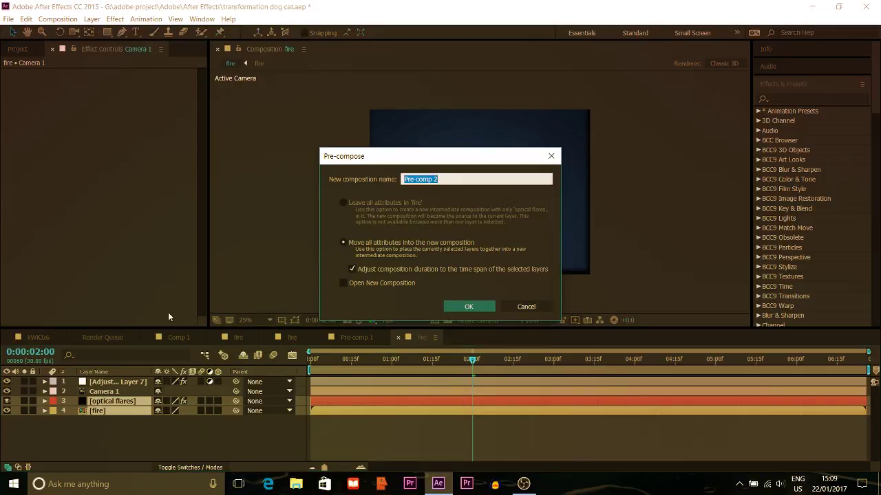
pyautogui.write('energy blast')
pyautogui.press('Return')
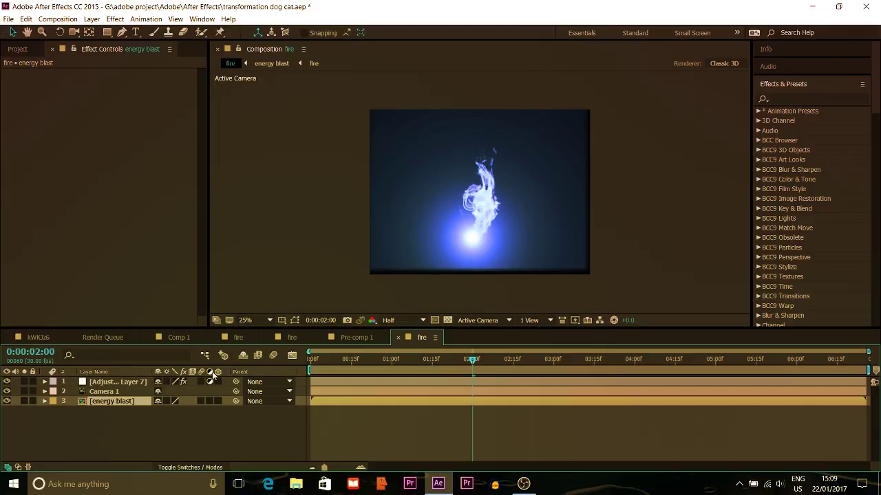
# Make the energy blast layer 3D and rotate it so the glow leads toward the frame's upper right with the flames trailing behind.
pyautogui.click(203, 468)
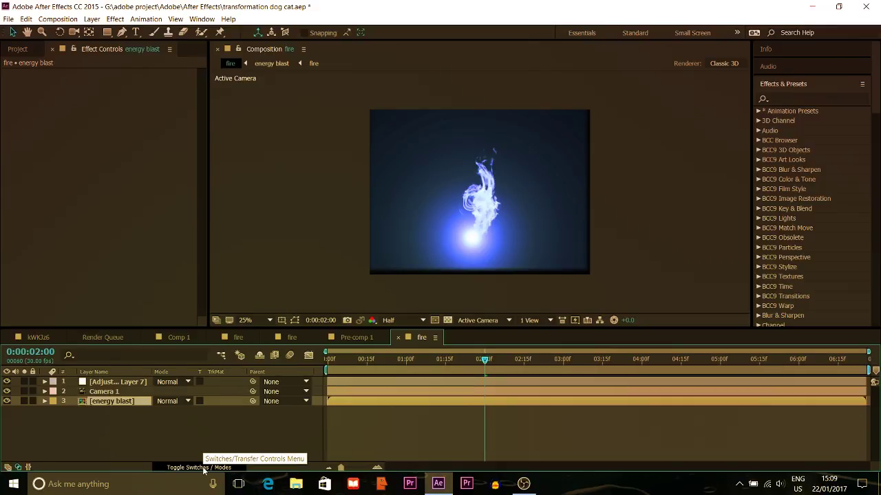
pyautogui.click(203, 469)
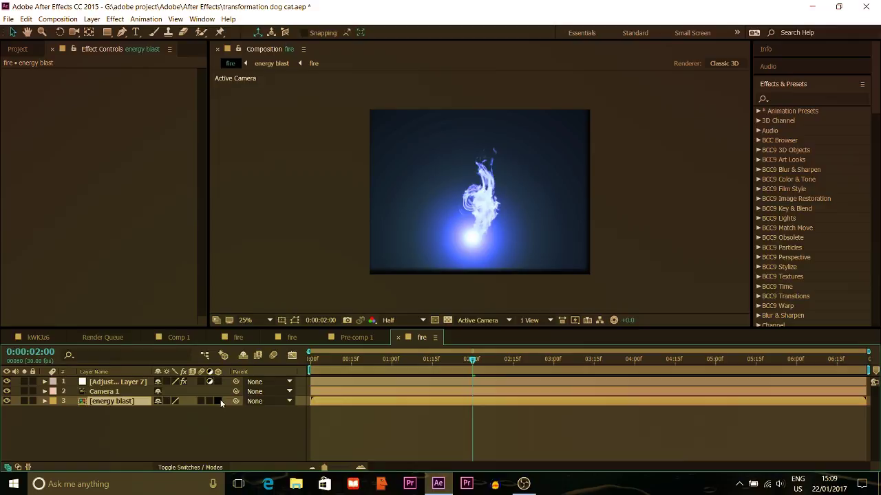
pyautogui.click(219, 401)
pyautogui.click(60, 33)
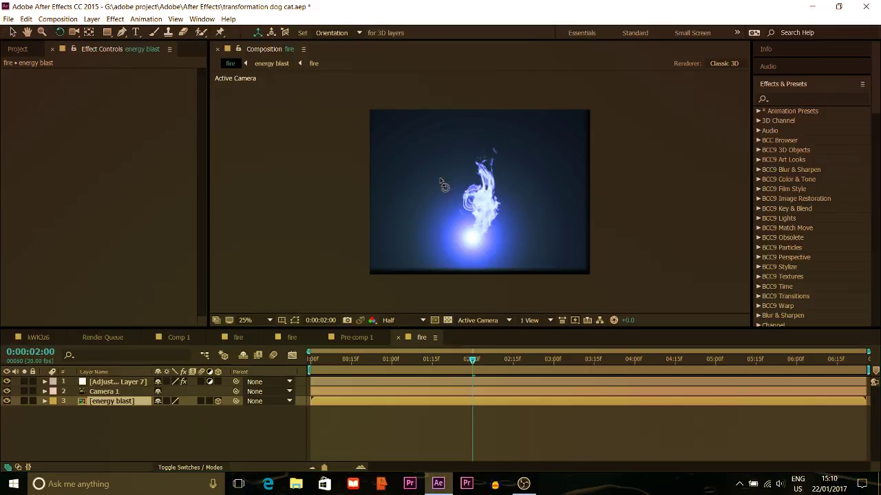
pyautogui.moveTo(449, 178); pyautogui.dragTo(444, 200)
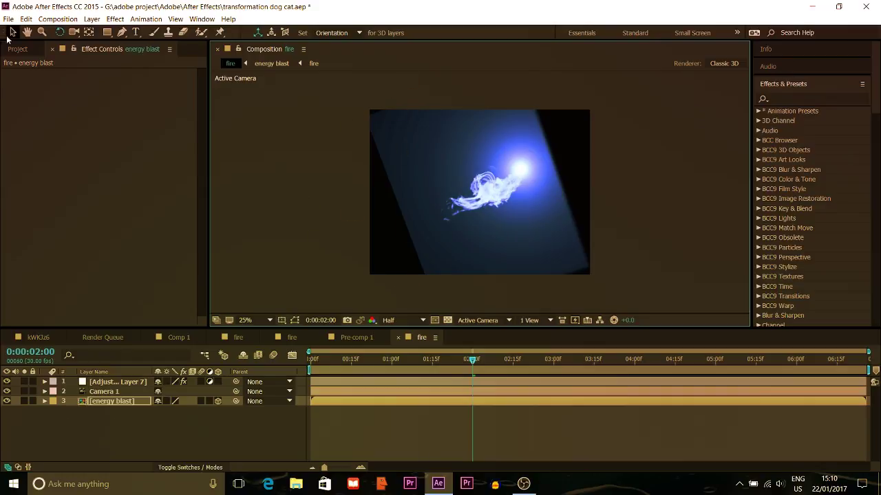
pyautogui.click(12, 33)
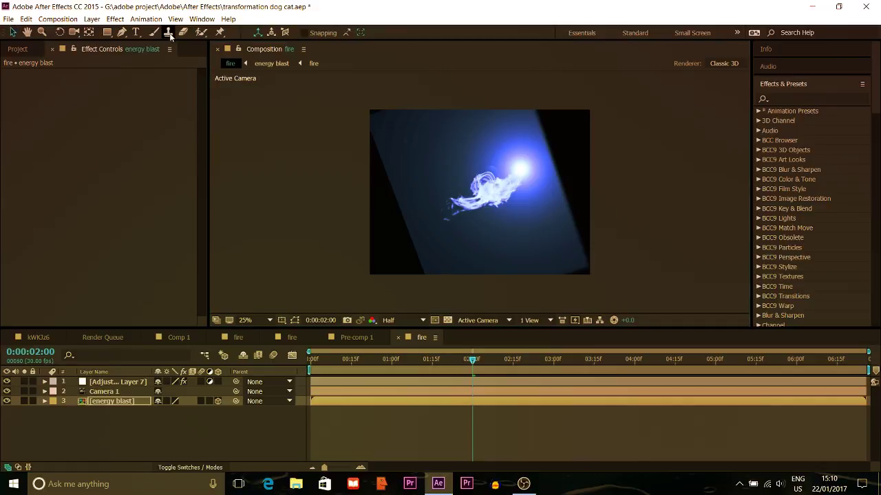
# Draw a closed polygonal pen mask around the flames and glow on the energy blast layer.
pyautogui.click(123, 33)
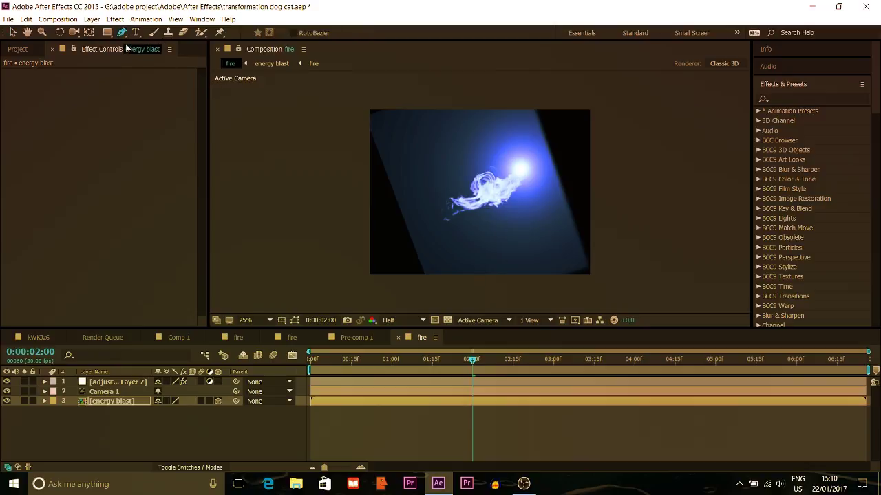
pyautogui.click(473, 154)
pyautogui.click(440, 179)
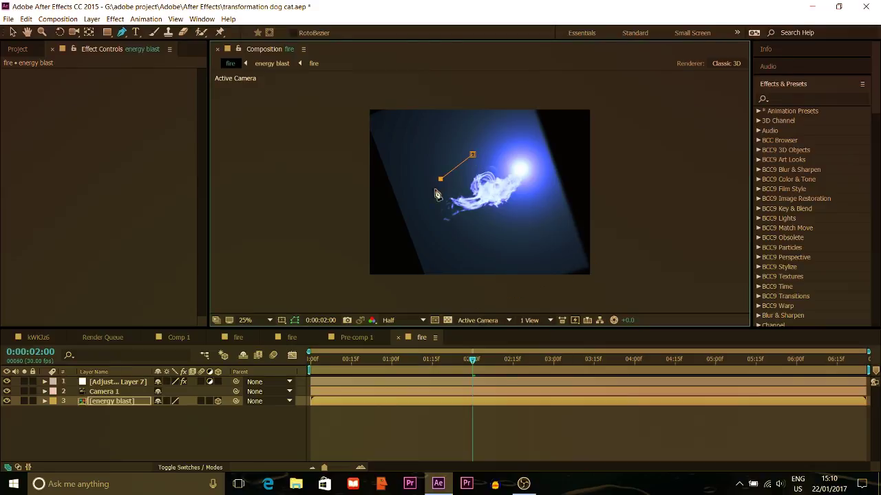
pyautogui.click(424, 219)
pyautogui.click(456, 230)
pyautogui.click(535, 210)
pyautogui.click(556, 170)
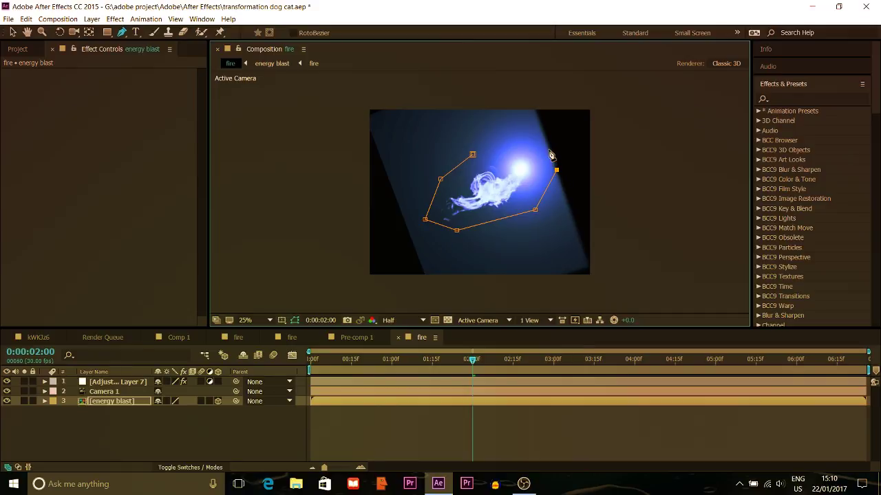
pyautogui.click(525, 137)
pyautogui.click(473, 155)
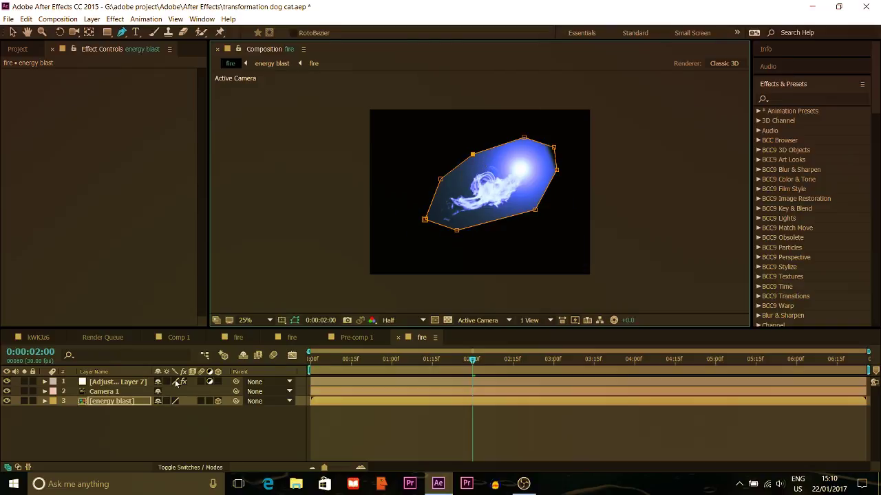
# Set the Mask Feather of the energy blast layer's mask to 310 pixels.
pyautogui.click(140, 402)
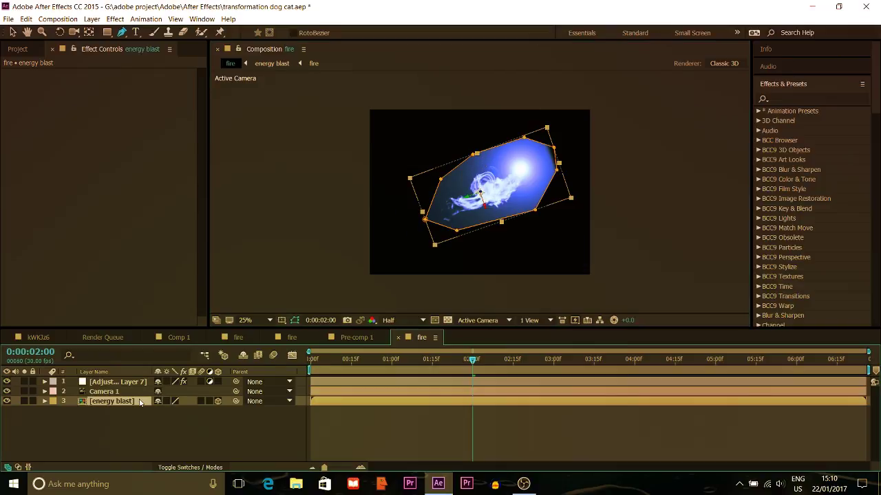
pyautogui.press('f')
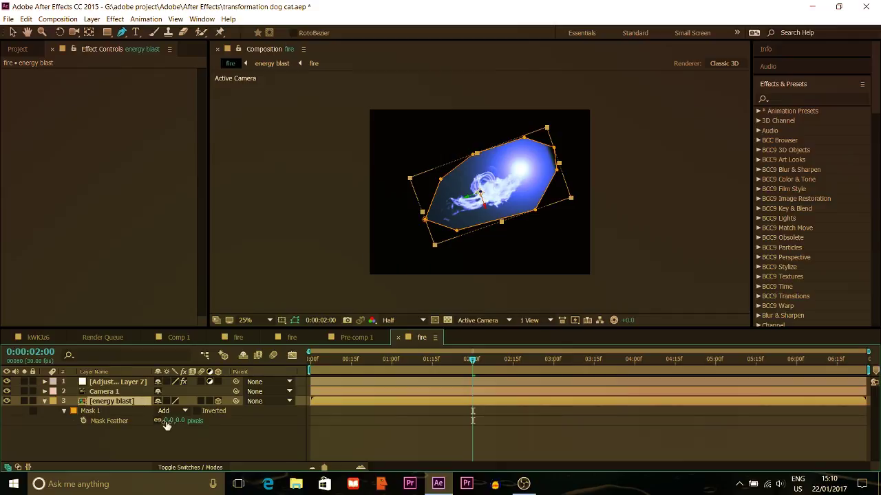
pyautogui.moveTo(166, 420); pyautogui.dragTo(275, 411)
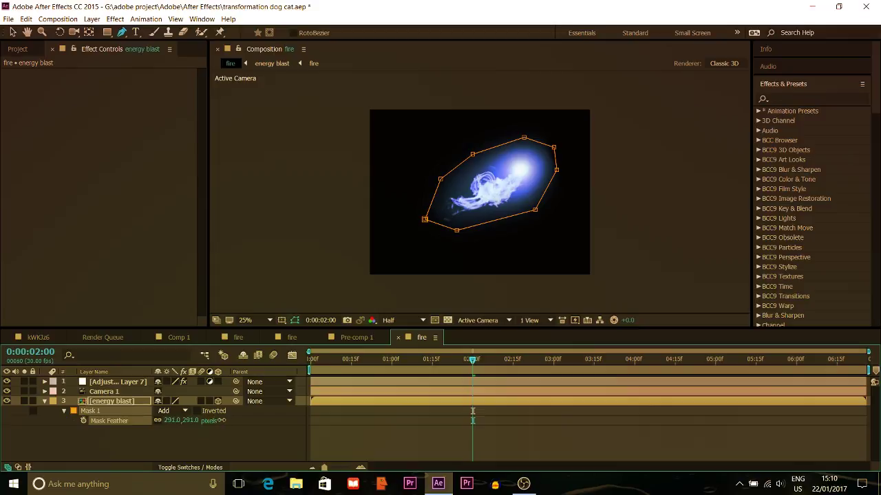
pyautogui.moveTo(221, 421); pyautogui.dragTo(228, 421)
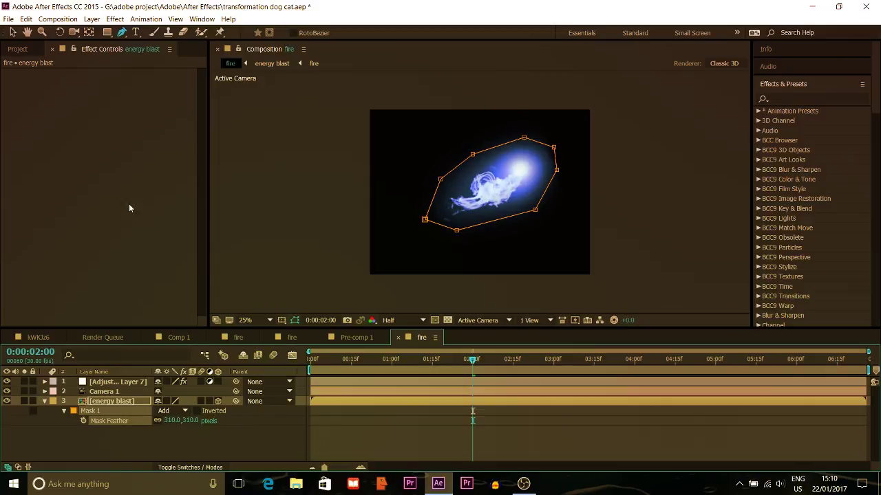
pyautogui.click(12, 33)
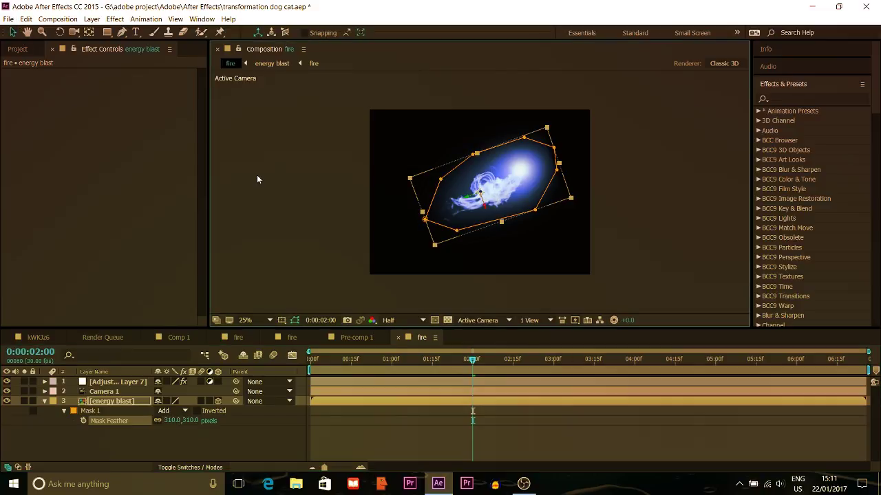
# Preview the masked animation and shorten the work area to end just past 03:15.
pyautogui.press('space')
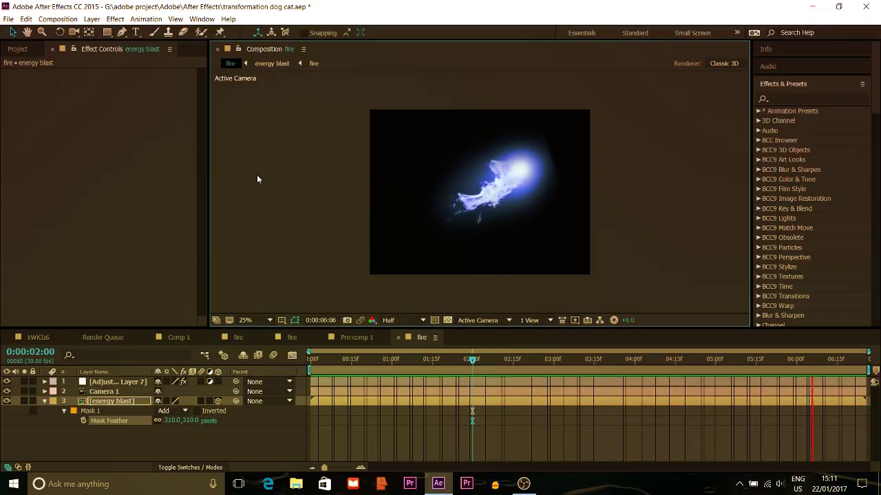
pyautogui.press('space')
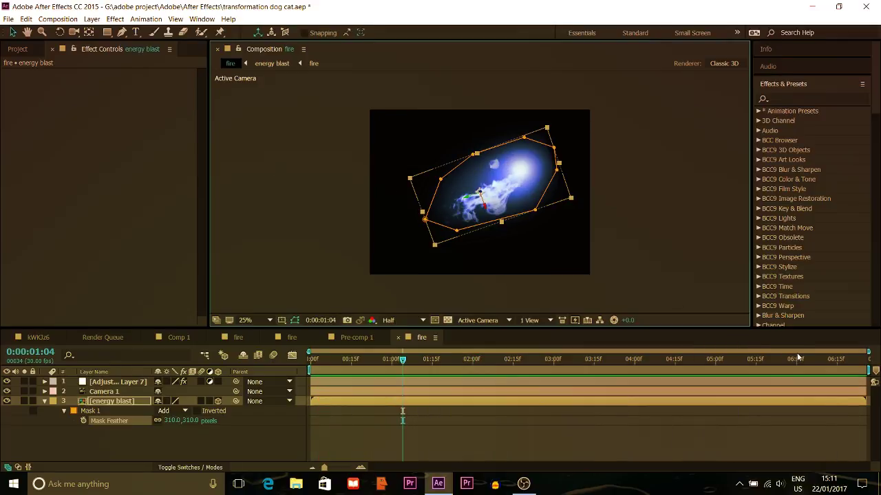
pyautogui.moveTo(868, 370); pyautogui.dragTo(584, 389)
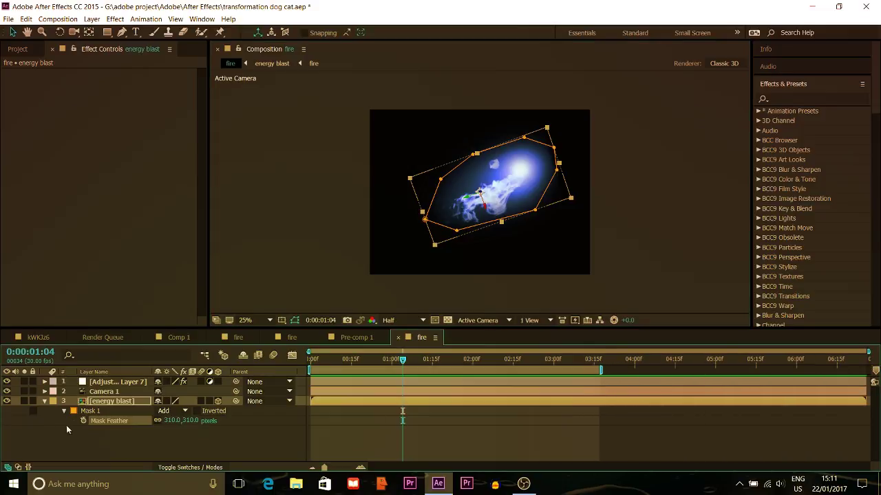
# Pre-compose the adjustment layer, camera and energy blast layer together into a composition named "energy".
pyautogui.moveTo(69, 434); pyautogui.dragTo(56, 380)
pyautogui.rightClick(105, 402)
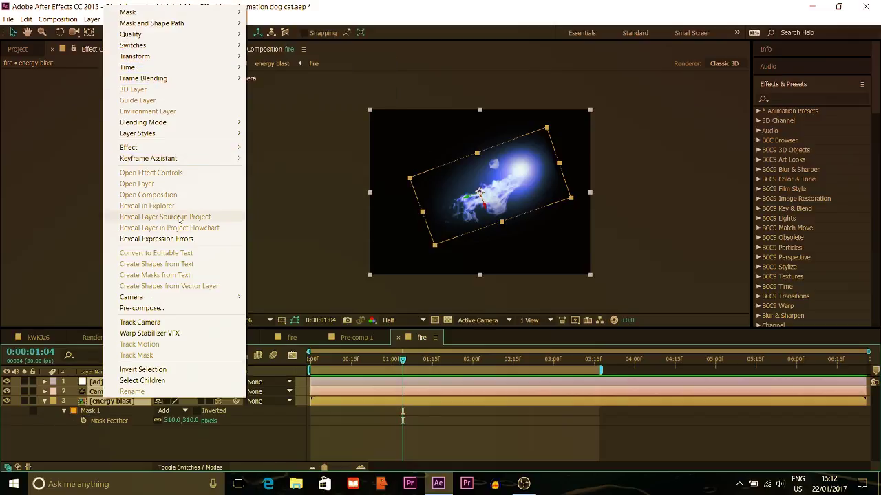
pyautogui.click(191, 309)
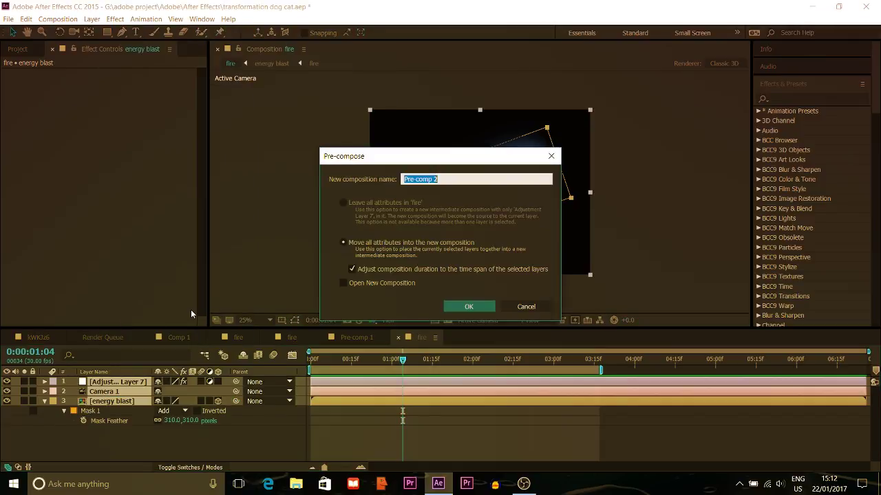
pyautogui.write('energy')
pyautogui.press('Return')
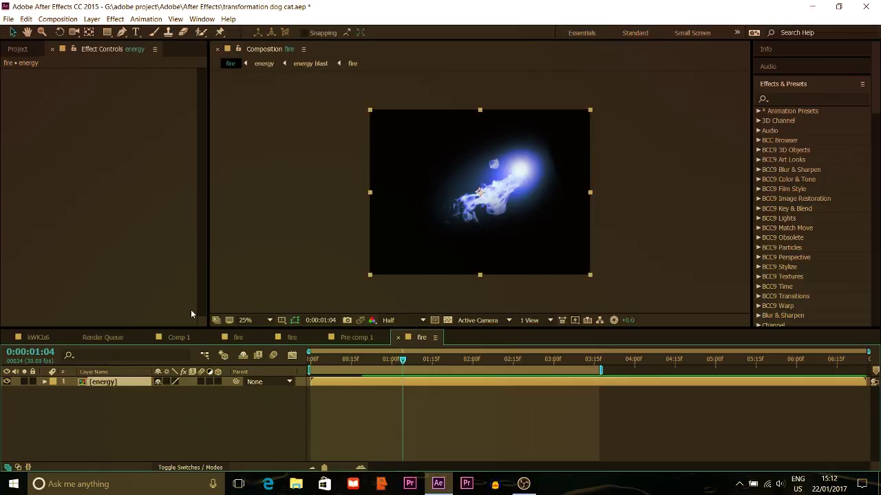
# Time-stretch the energy layer to a new duration of 0:00:04:26 and preview the faster animation.
pyautogui.rightClick(116, 381)
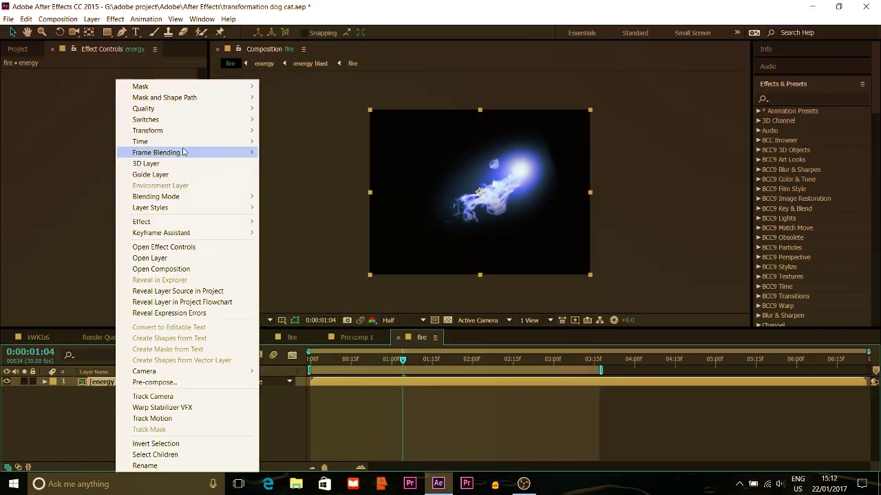
pyautogui.moveTo(184, 145)
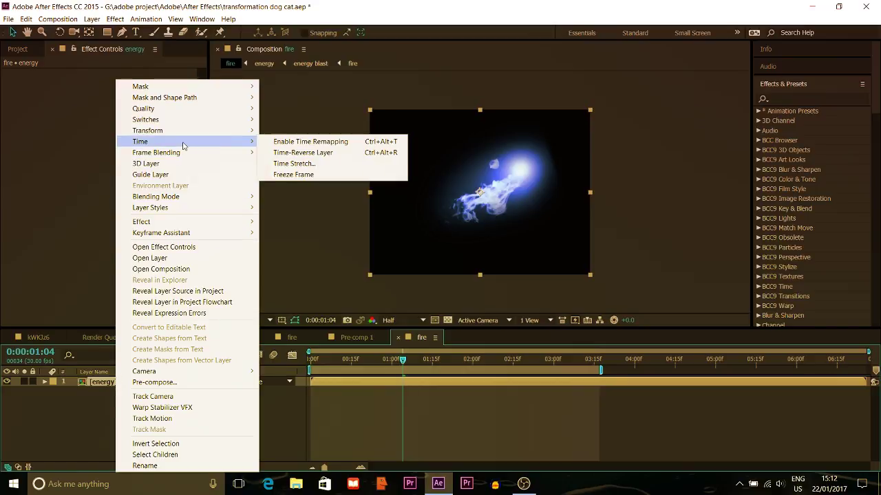
pyautogui.click(282, 165)
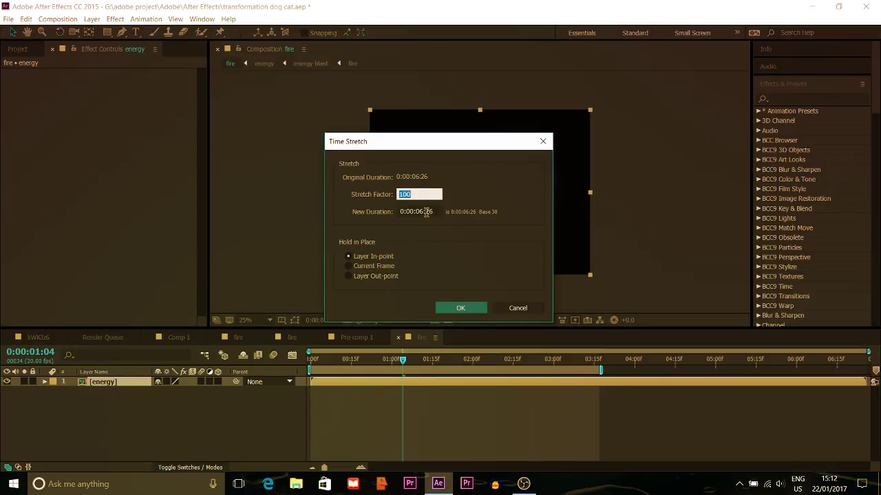
pyautogui.click(426, 212)
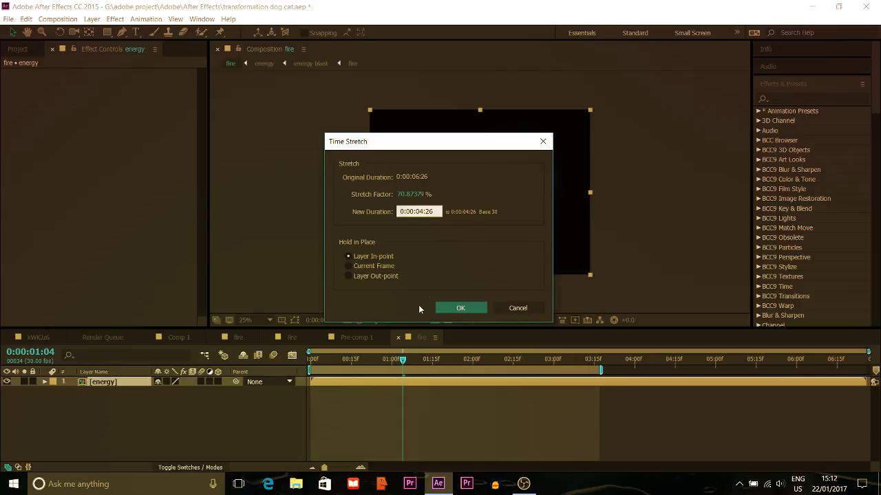
pyautogui.click(450, 311)
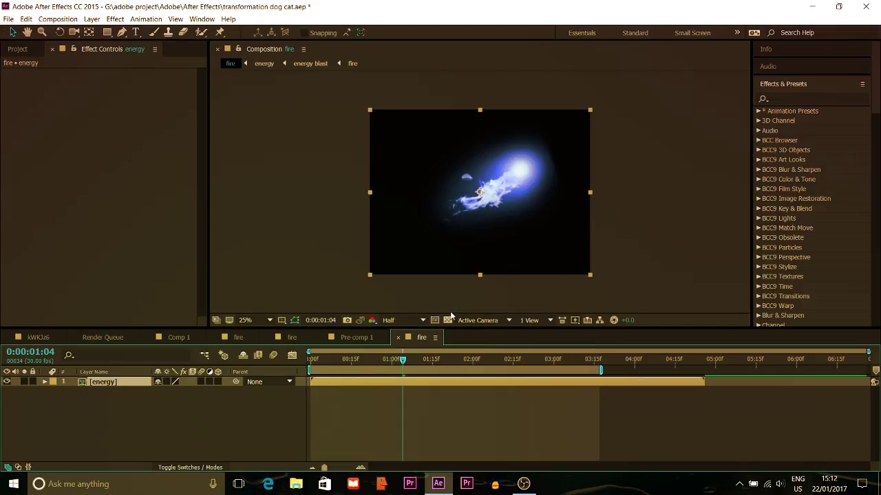
pyautogui.press('space')
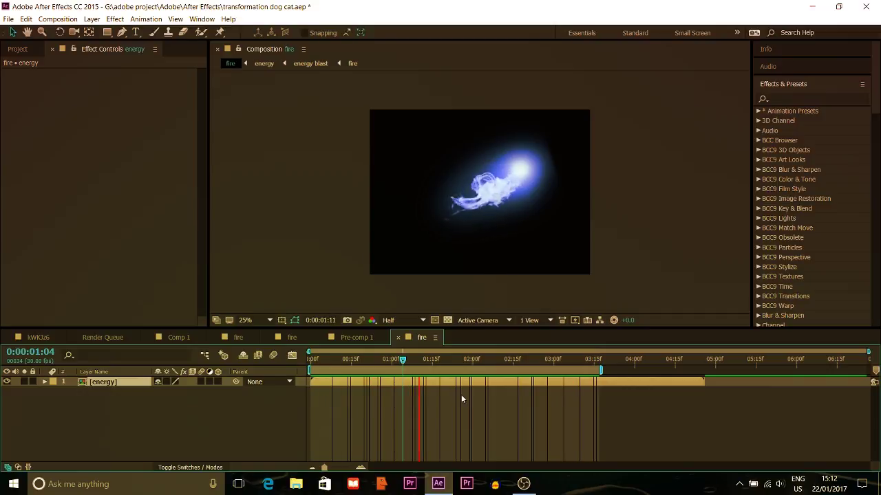
pyautogui.press('space')
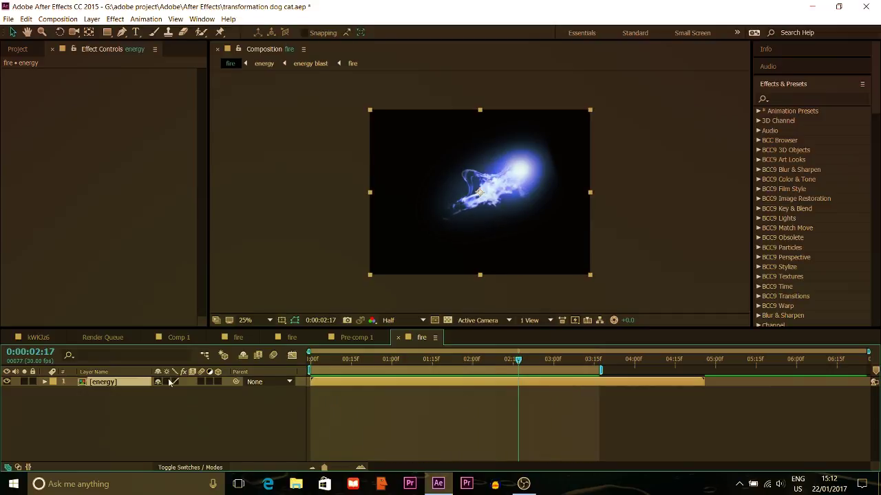
# Open the kWKJz6 composition and preview the dog-to-cat transformation.
pyautogui.click(37, 338)
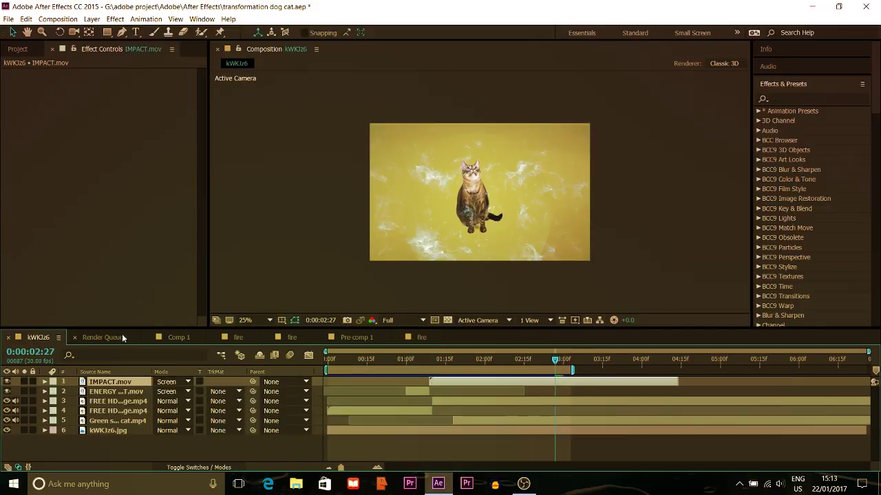
pyautogui.press('space')
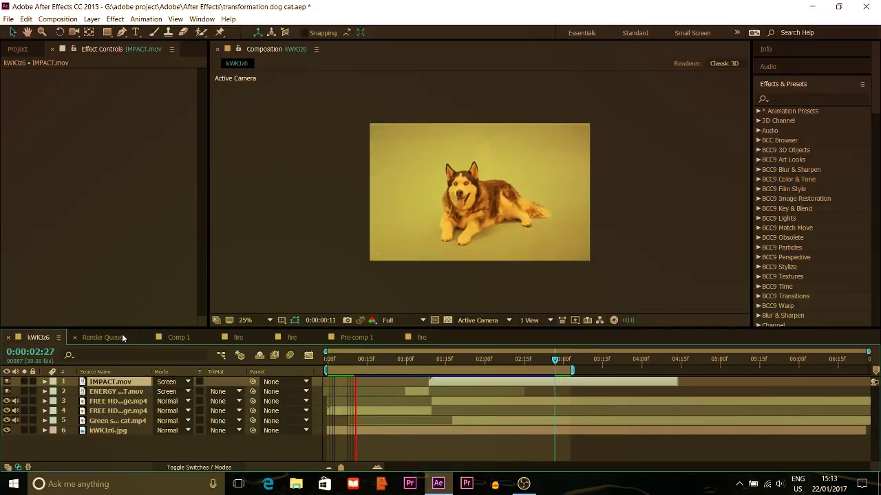